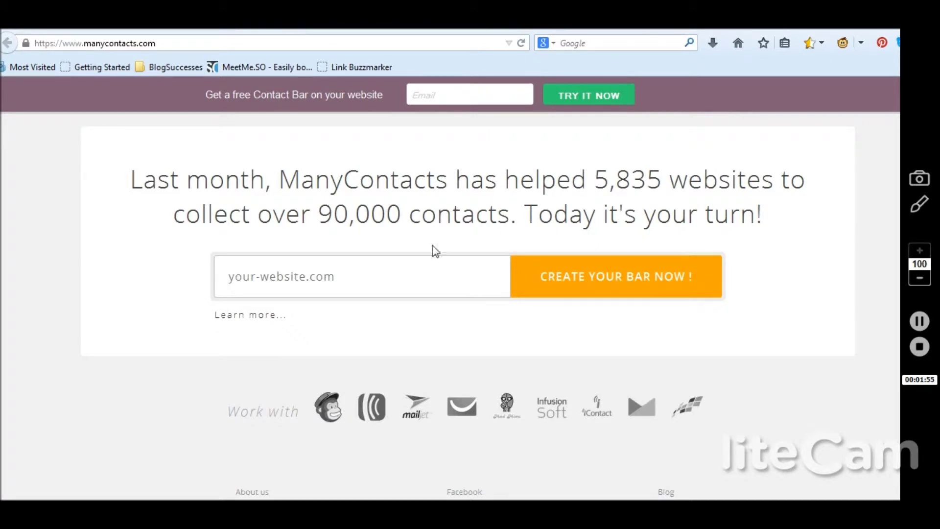
Create a contact bar for brilliantbusinessmoms.com and set its colour to the dark charcoal swatch.
{"action": "left_click", "coordinate": [382, 263]}
{"action": "type", "text": "brillia"}
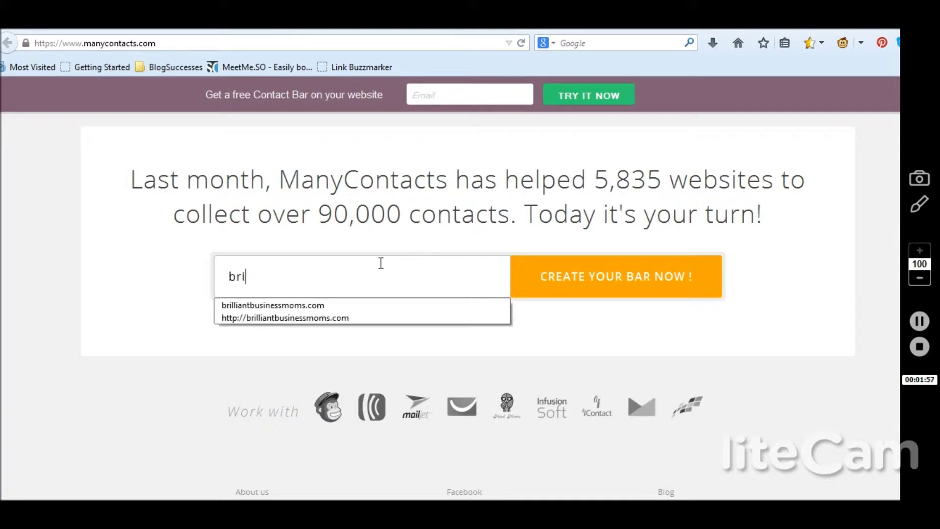
{"action": "left_click", "coordinate": [331, 319]}
{"action": "left_click", "coordinate": [587, 277]}
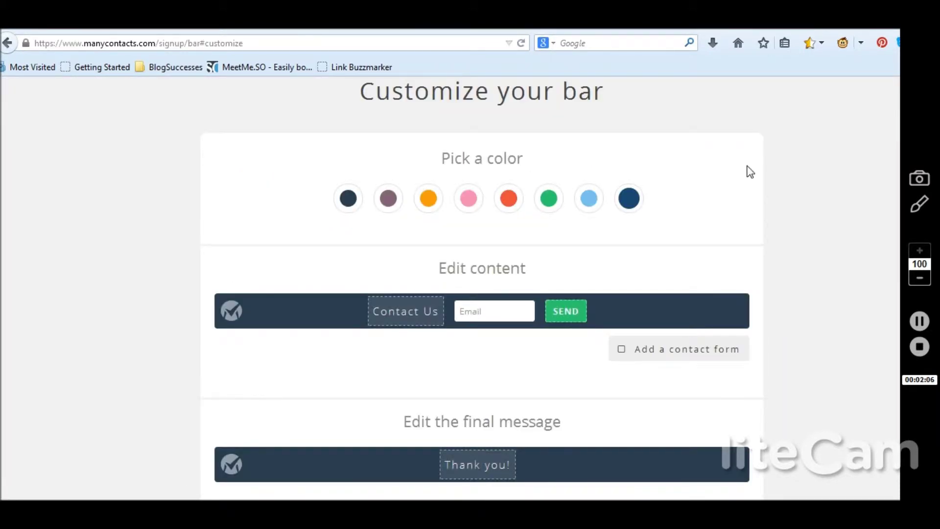
{"action": "left_click", "coordinate": [627, 198]}
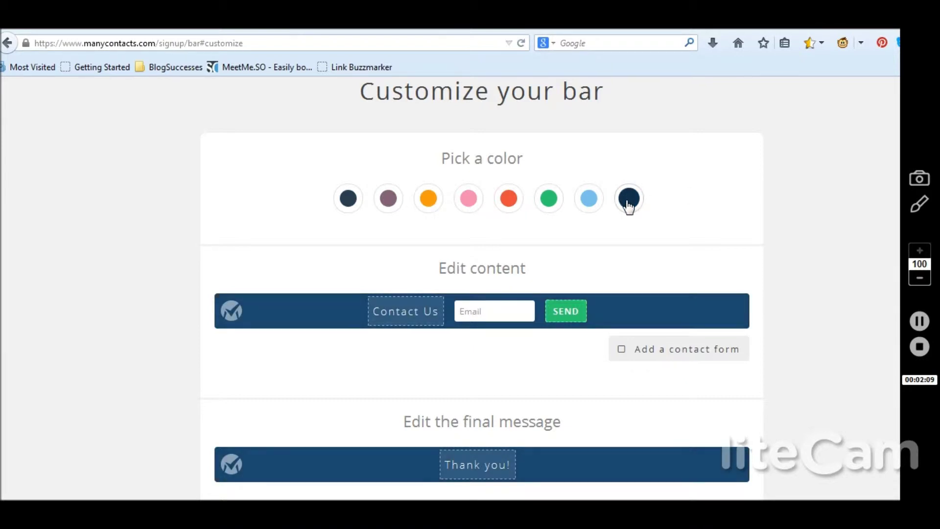
{"action": "left_click", "coordinate": [347, 199]}
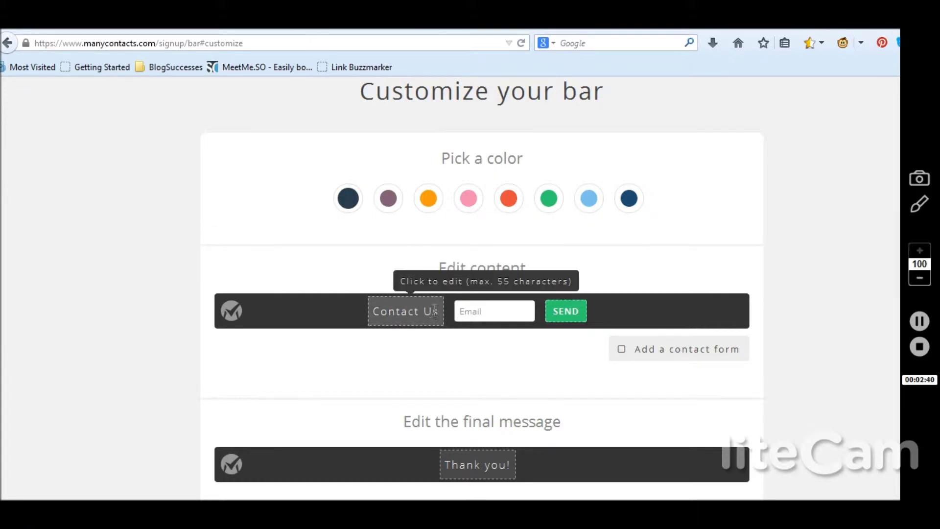
Replace the Contact Us headline with 'Sign me up for 52 Weeks to a Better Business for FREE!'.
{"action": "left_click", "coordinate": [435, 314]}
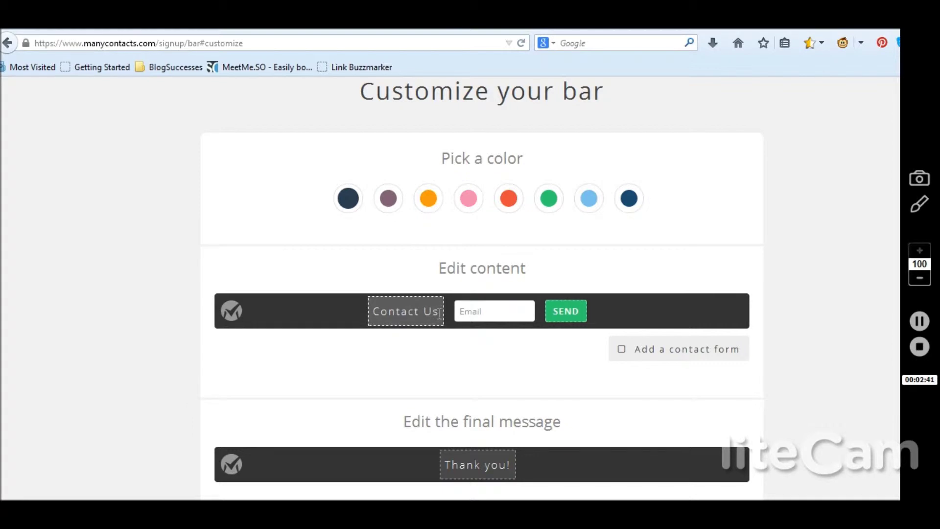
{"action": "left_click_drag", "start_coordinate": [439, 312], "coordinate": [370, 312]}
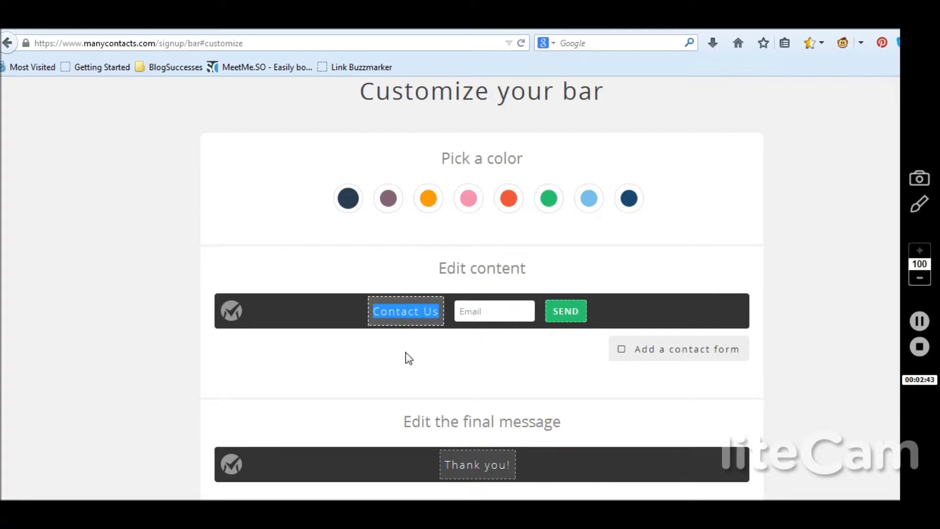
{"action": "type", "text": "Sign m"}
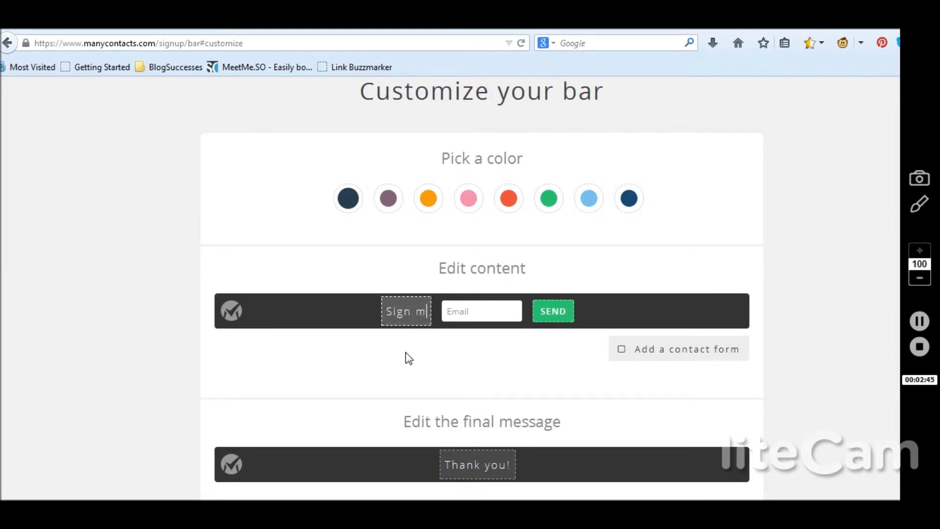
{"action": "type", "text": "e up for 5"}
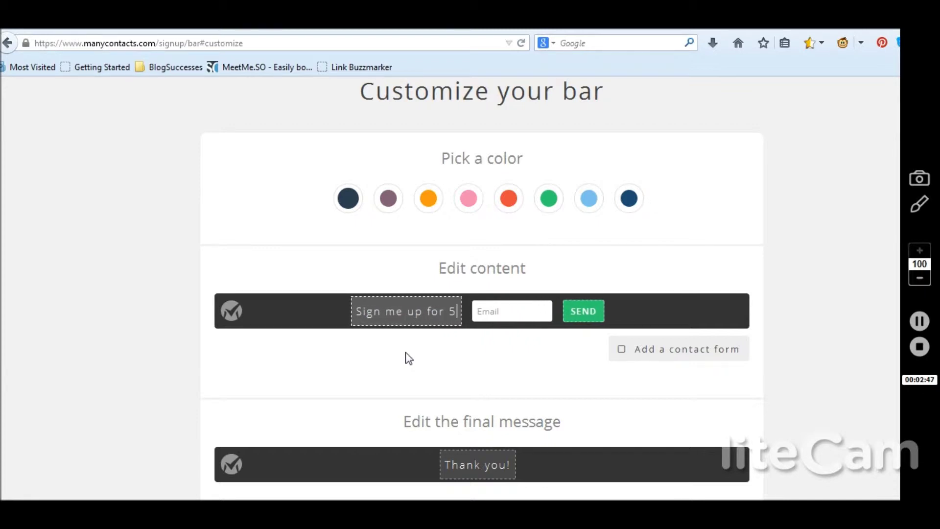
{"action": "type", "text": "2 Weeks to a"}
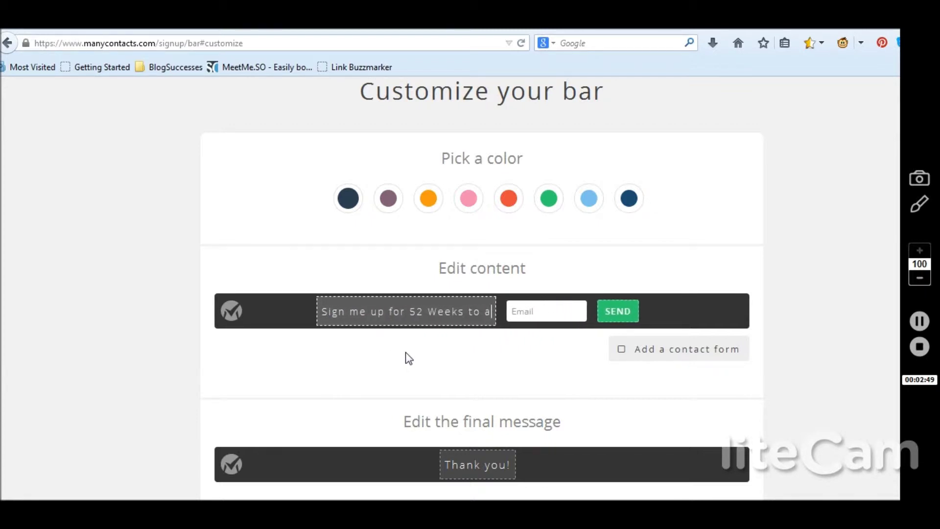
{"action": "type", "text": " Better Busi"}
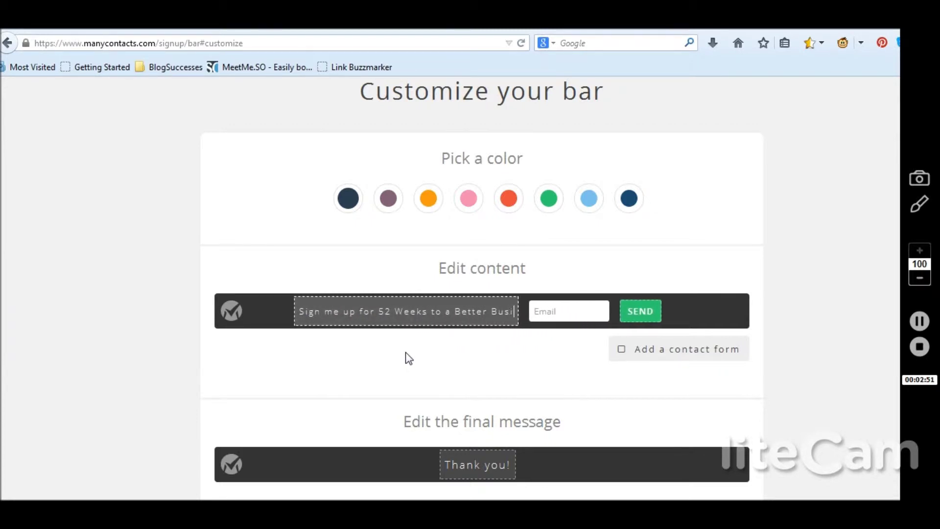
{"action": "type", "text": "ness fo"}
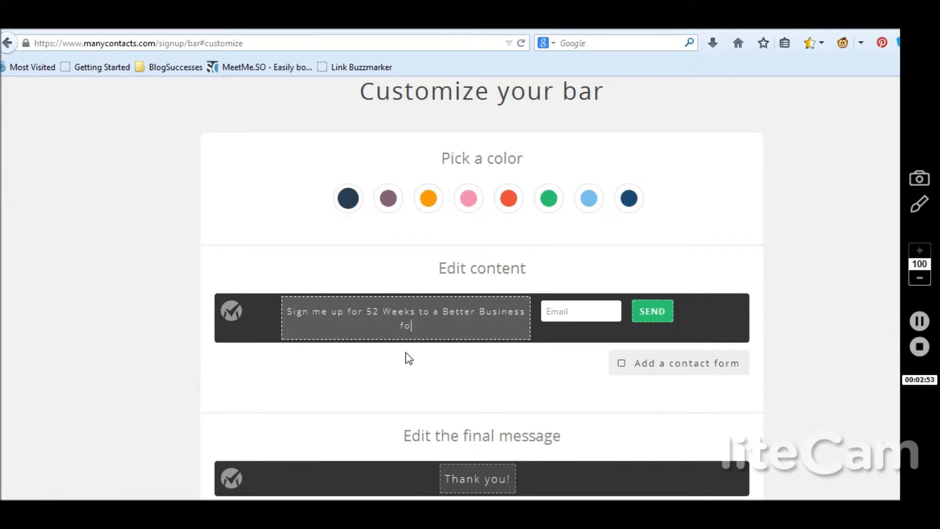
{"action": "type", "text": "r FREE!"}
Relabel the bar's SEND button to 'SIGN ME UP!'.
{"action": "left_click", "coordinate": [578, 313]}
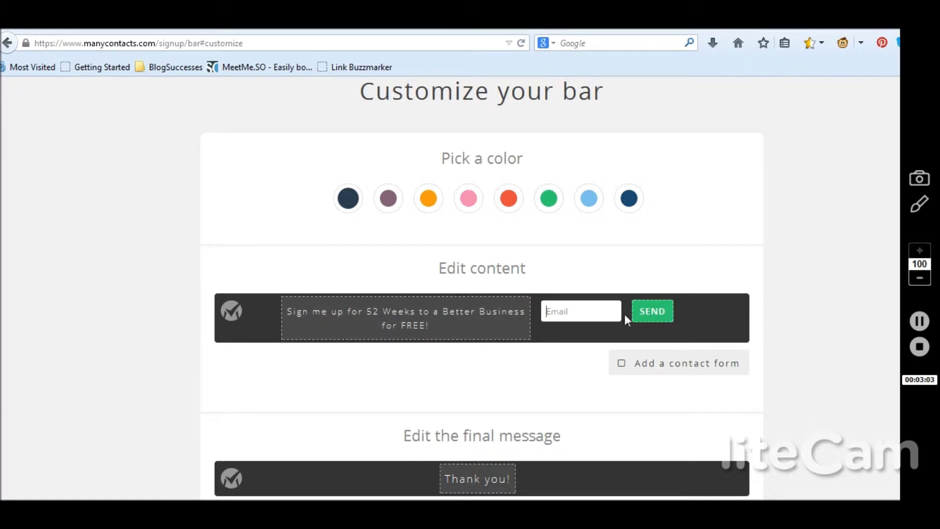
{"action": "double_click", "coordinate": [653, 312]}
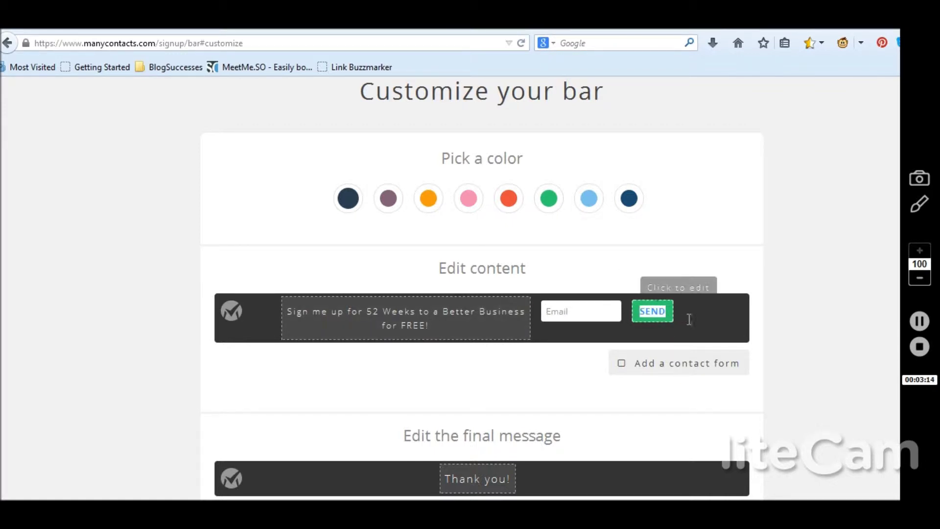
{"action": "type", "text": "SIG"}
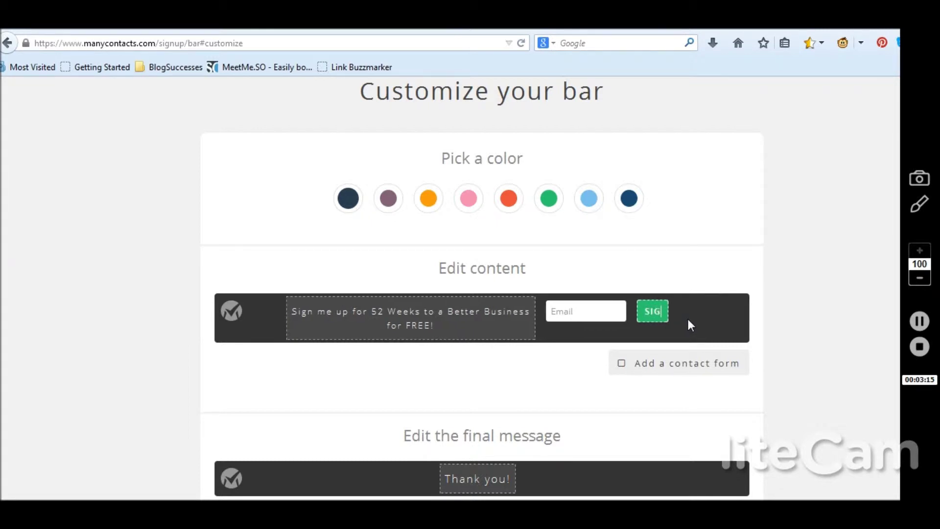
{"action": "type", "text": "N ME UP!"}
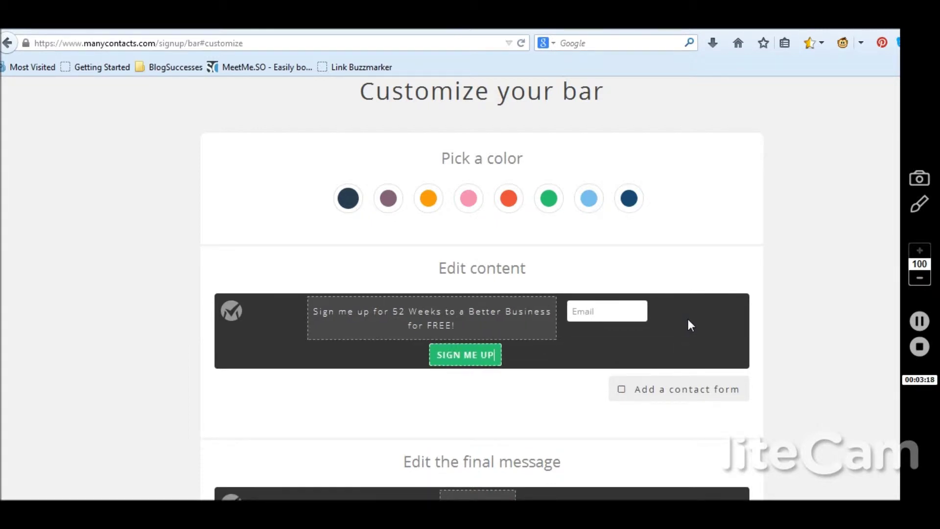
Shorten the headline to 'Join 52 Weeks to a Better Biz for FREE!'.
{"action": "left_click", "coordinate": [458, 323]}
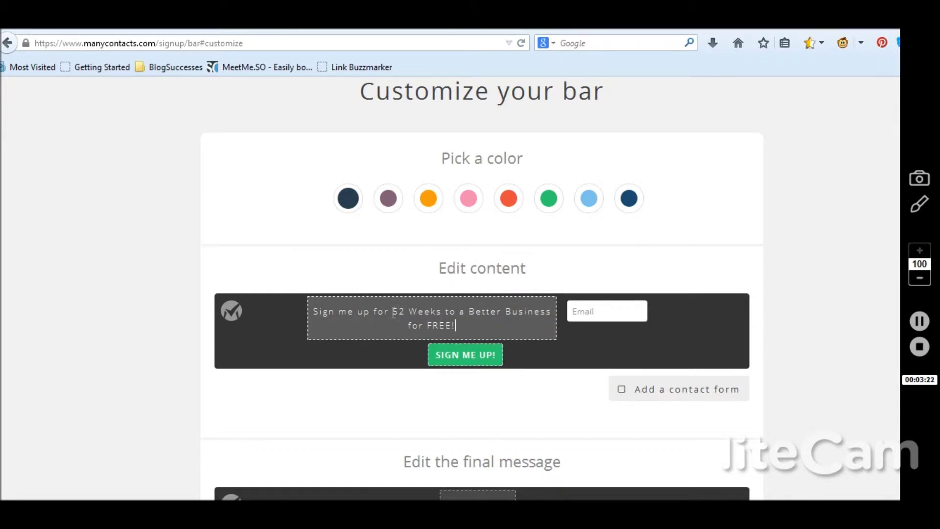
{"action": "left_click_drag", "start_coordinate": [393, 312], "coordinate": [314, 313]}
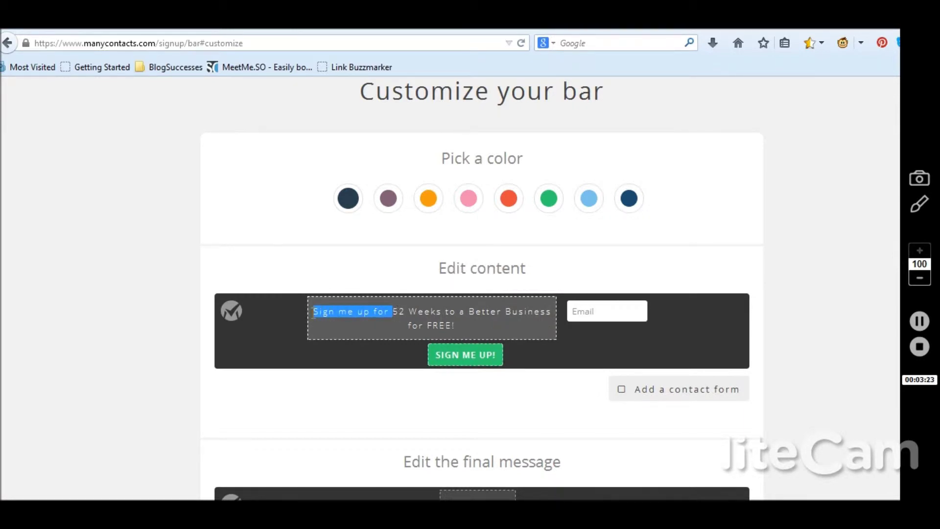
{"action": "key", "text": "BackSpace"}
{"action": "type", "text": "I want to be part"}
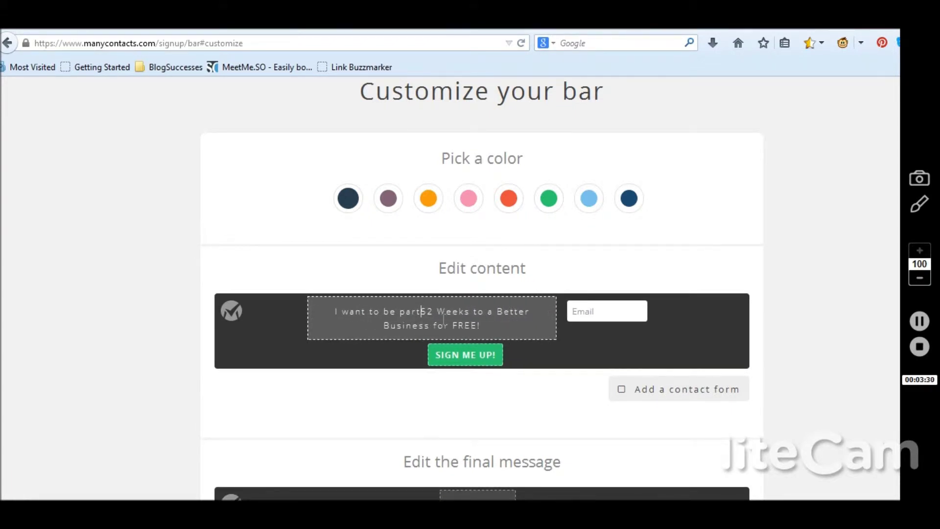
{"action": "left_click", "coordinate": [432, 326]}
{"action": "key", "text": "BackSpace"}
{"action": "key", "text": "BackSpace"}
{"action": "key", "text": "BackSpace"}
{"action": "key", "text": "BackSpace"}
{"action": "key", "text": "BackSpace"}
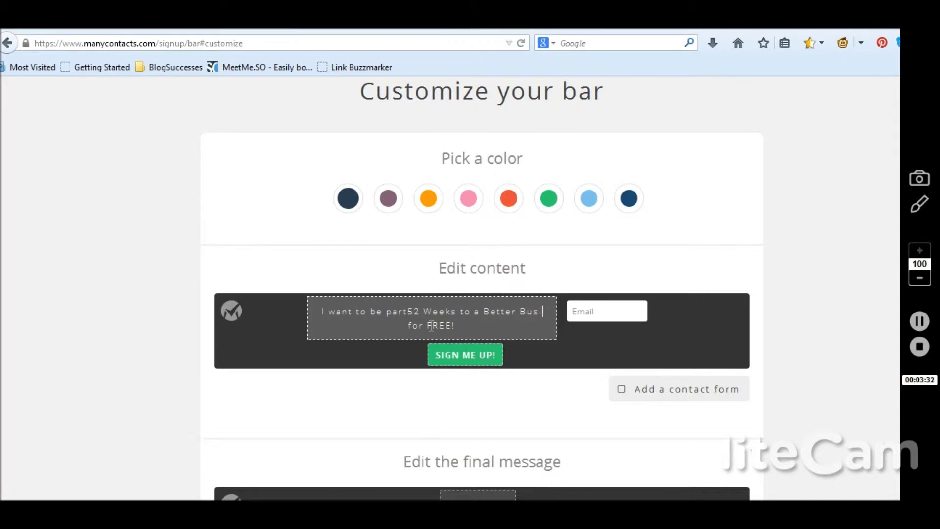
{"action": "key", "text": "BackSpace"}
{"action": "key", "text": "BackSpace"}
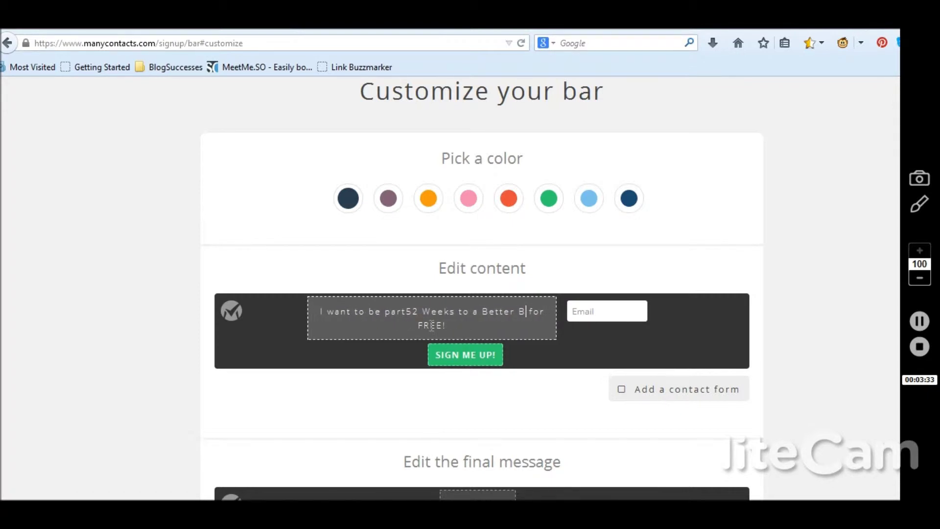
{"action": "type", "text": "is"}
{"action": "left_click_drag", "start_coordinate": [457, 325], "coordinate": [404, 327]}
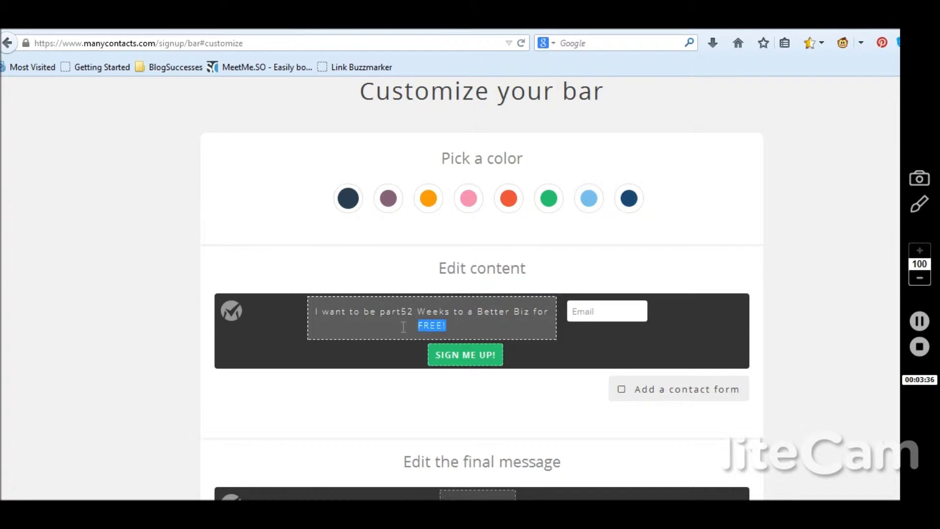
{"action": "key", "text": "BackSpace"}
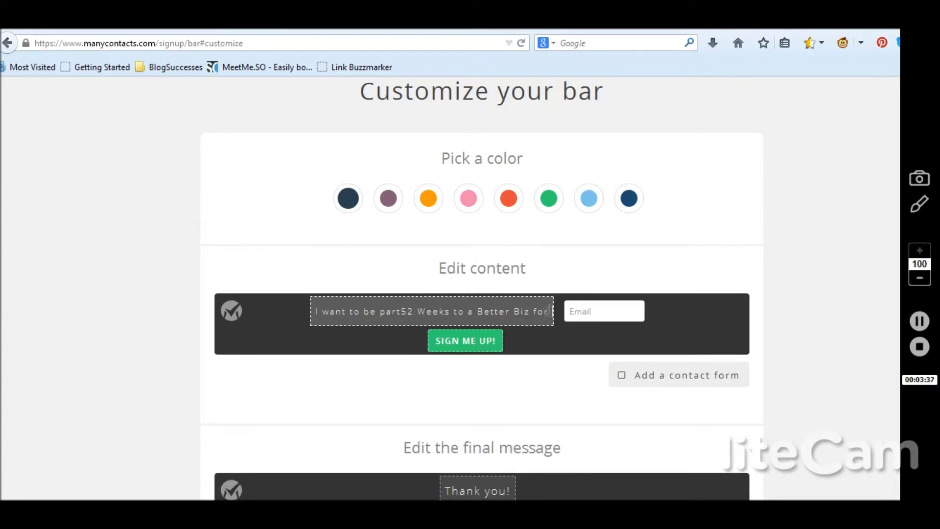
{"action": "key", "text": "BackSpace"}
{"action": "key", "text": "BackSpace"}
{"action": "key", "text": "BackSpace"}
{"action": "key", "text": "BackSpace"}
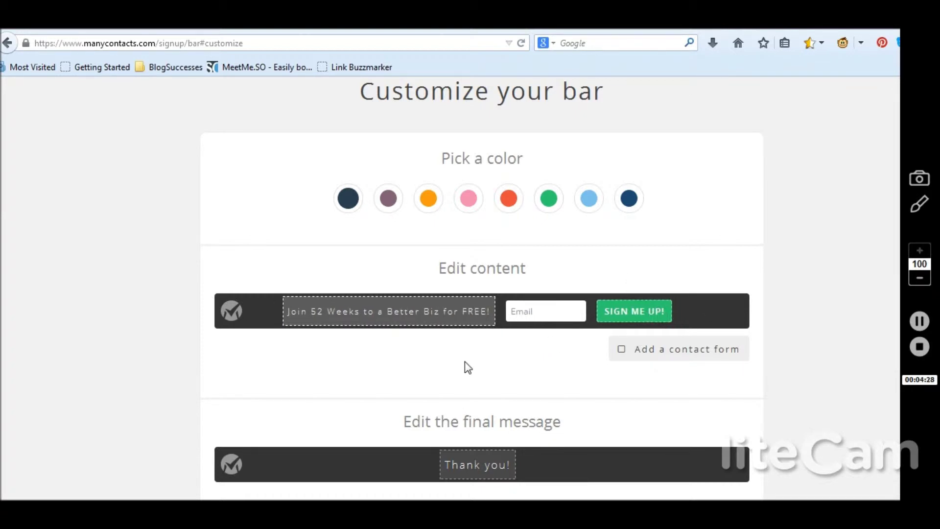
{"action": "left_click", "coordinate": [553, 311]}
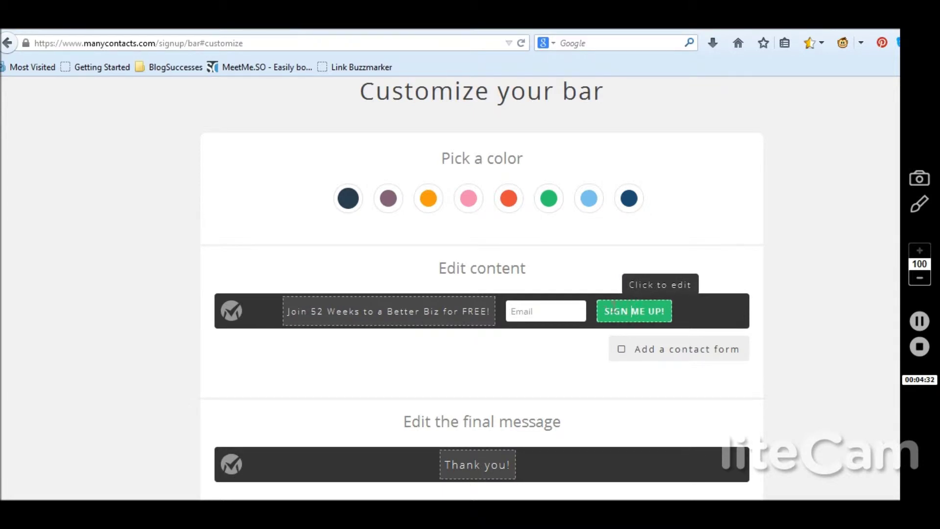
After trying pink, dark, red and green, colour the bar red-orange and add a contact form.
{"action": "left_click", "coordinate": [632, 311]}
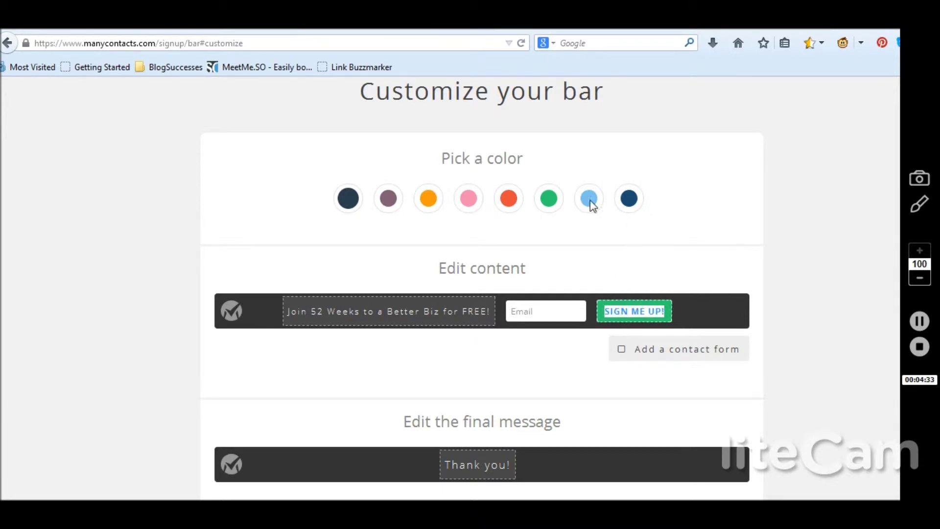
{"action": "left_click", "coordinate": [469, 200]}
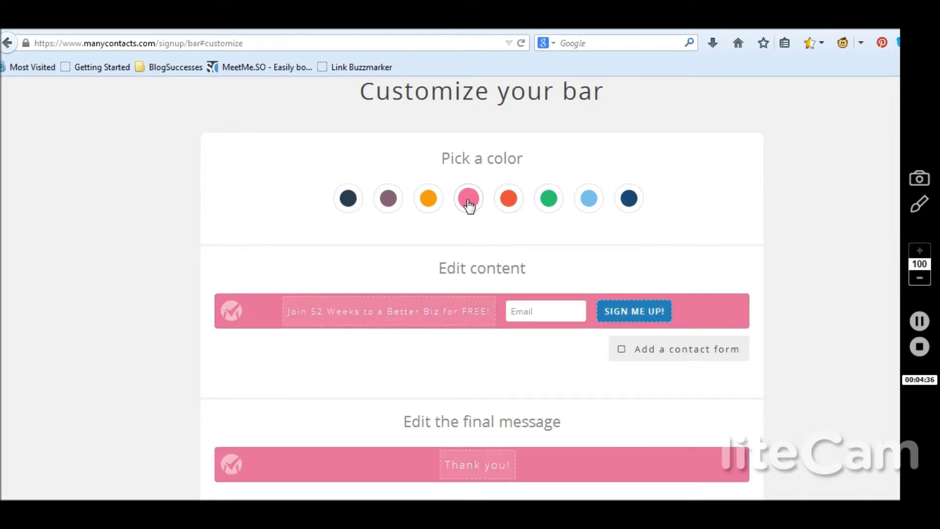
{"action": "left_click", "coordinate": [351, 205]}
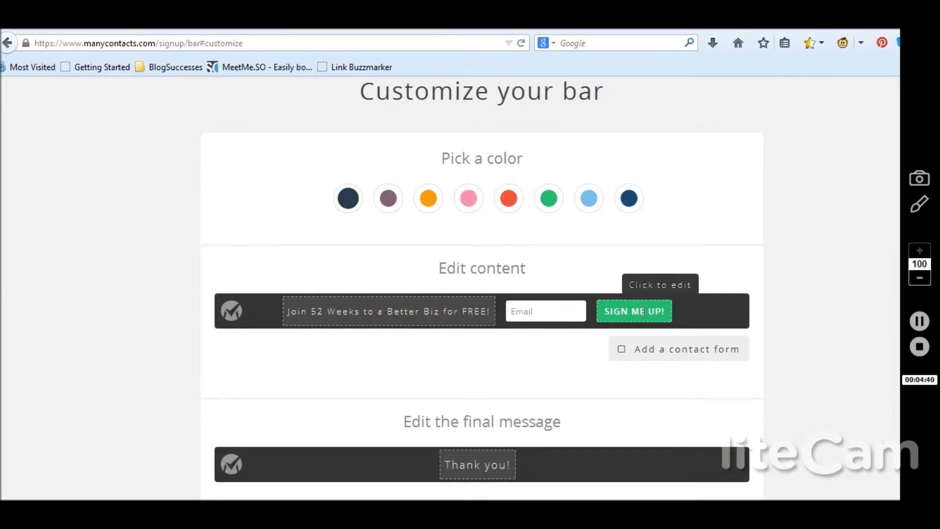
{"action": "left_click", "coordinate": [429, 199]}
{"action": "left_click", "coordinate": [473, 204]}
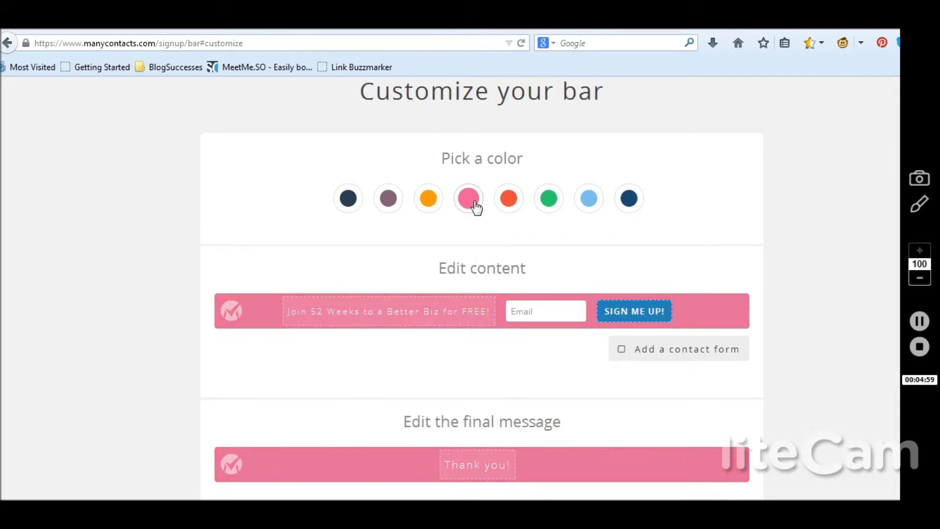
{"action": "left_click", "coordinate": [520, 207]}
{"action": "left_click", "coordinate": [552, 206]}
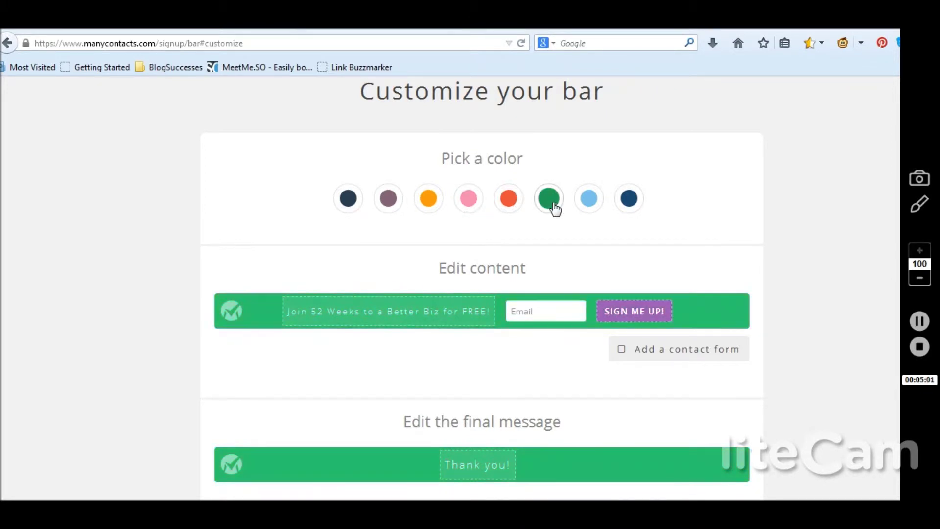
{"action": "left_click", "coordinate": [512, 201]}
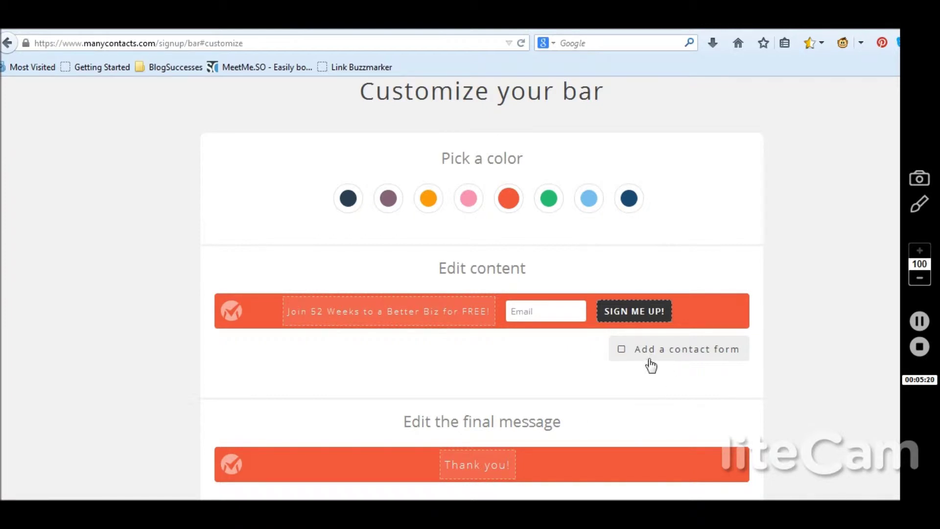
{"action": "left_click", "coordinate": [622, 350]}
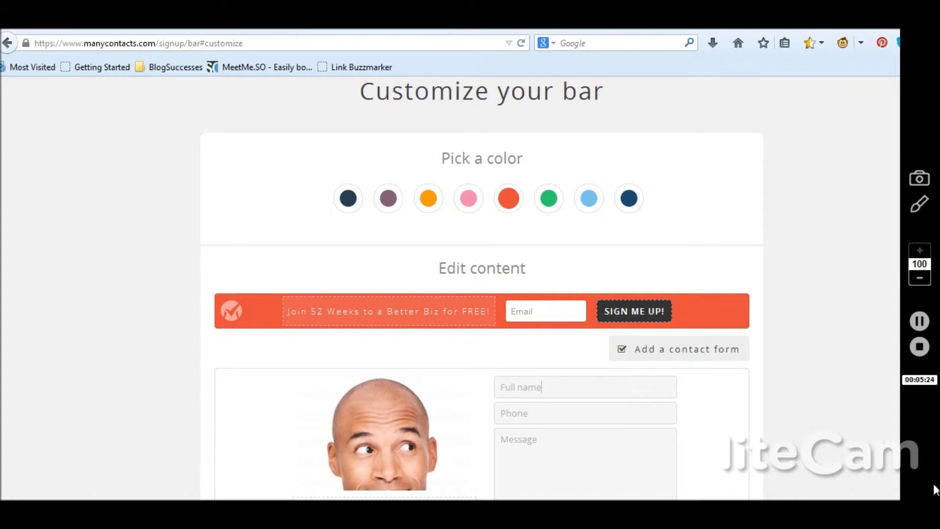
{"action": "scroll", "coordinate": [934, 487], "scroll_direction": "down", "scroll_amount": 3}
{"action": "scroll", "coordinate": [482, 288], "scroll_direction": "down", "scroll_amount": 3}
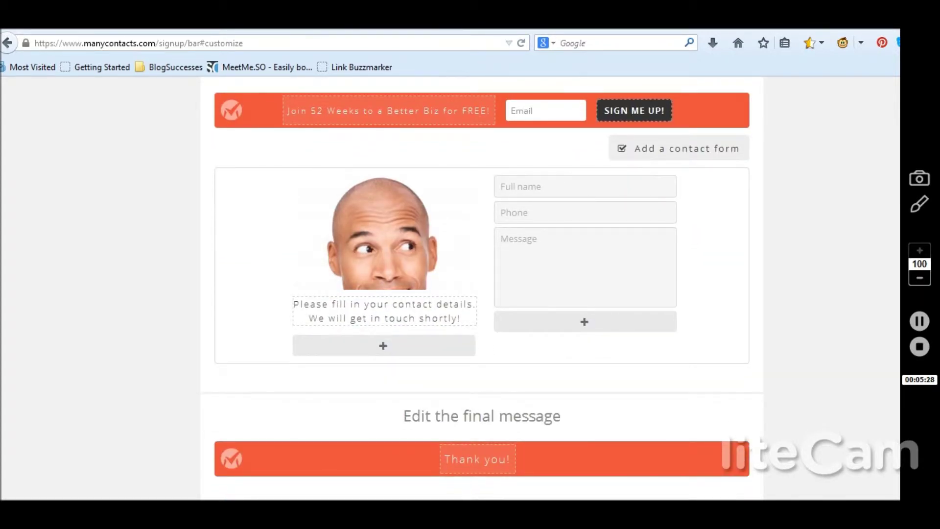
{"action": "left_click", "coordinate": [622, 149]}
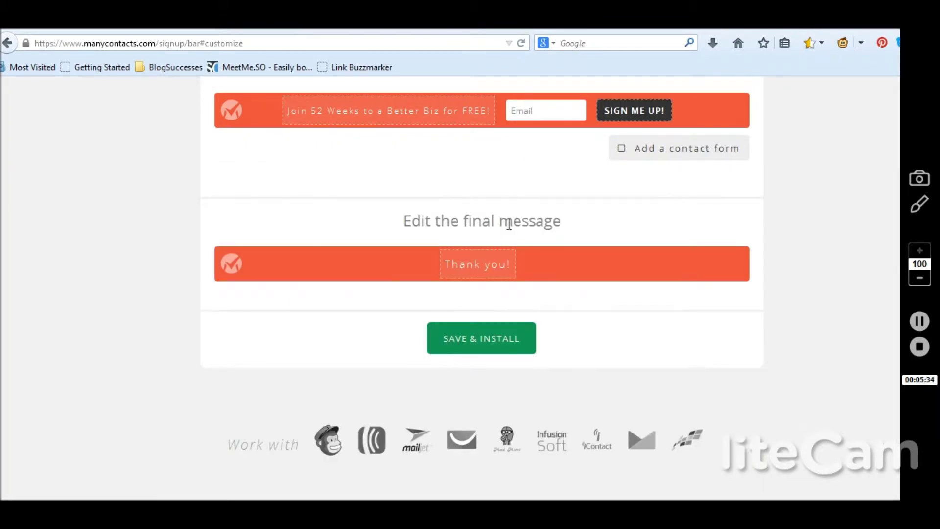
Replace the Thank you! message with 'You made a brilliant choice' and save the bar.
{"action": "left_click", "coordinate": [511, 258]}
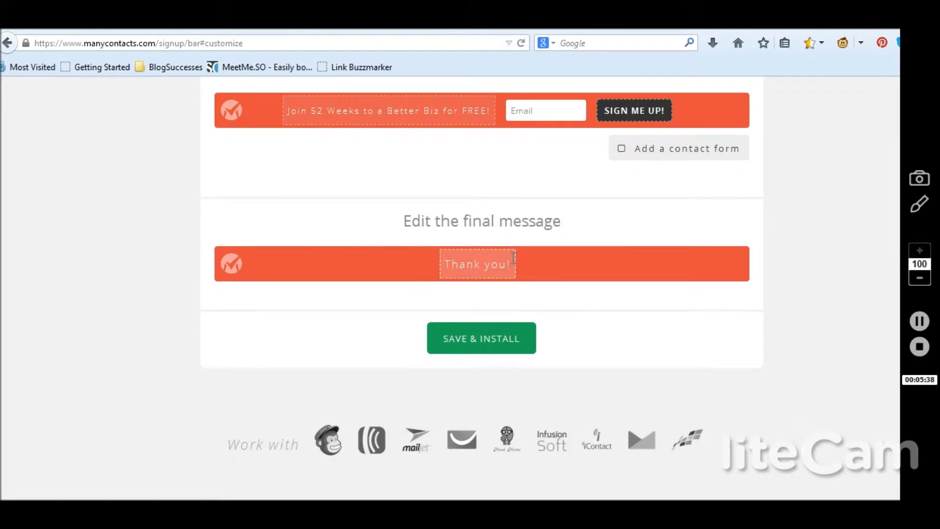
{"action": "key", "text": "BackSpace"}
{"action": "key", "text": "BackSpace"}
{"action": "key", "text": "BackSpace"}
{"action": "key", "text": "BackSpace"}
{"action": "key", "text": "BackSpace"}
{"action": "key", "text": "BackSpace"}
{"action": "key", "text": "BackSpace"}
{"action": "key", "text": "BackSpace"}
{"action": "key", "text": "BackSpace"}
{"action": "key", "text": "BackSpace"}
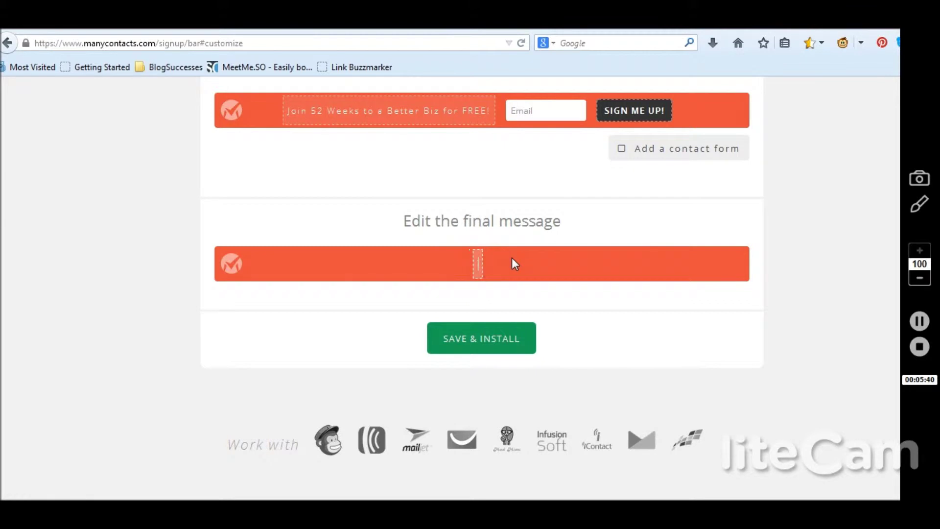
{"action": "type", "text": "You made a br"}
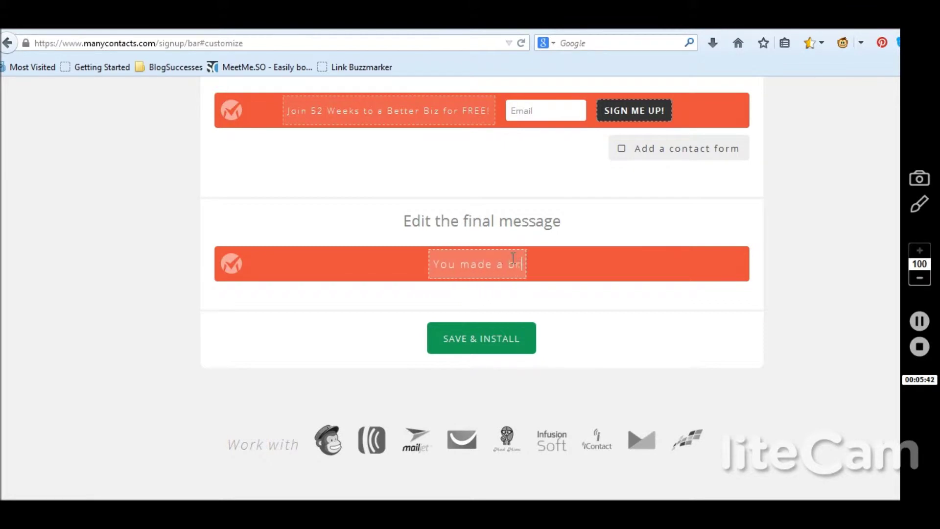
{"action": "type", "text": "illiant b"}
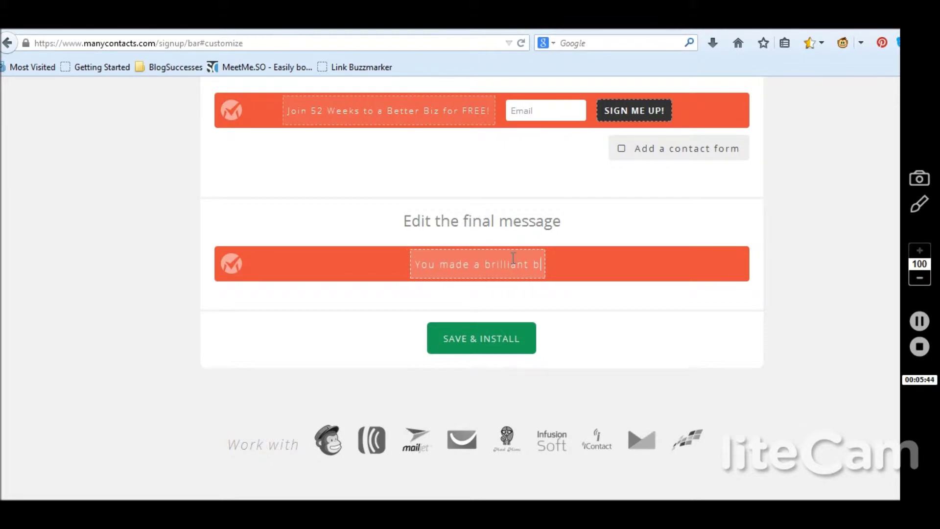
{"action": "type", "text": "ox"}
{"action": "key", "text": "BackSpace"}
{"action": "key", "text": "BackSpace"}
{"action": "key", "text": "BackSpace"}
{"action": "key", "text": "BackSpace"}
{"action": "type", "text": "c"}
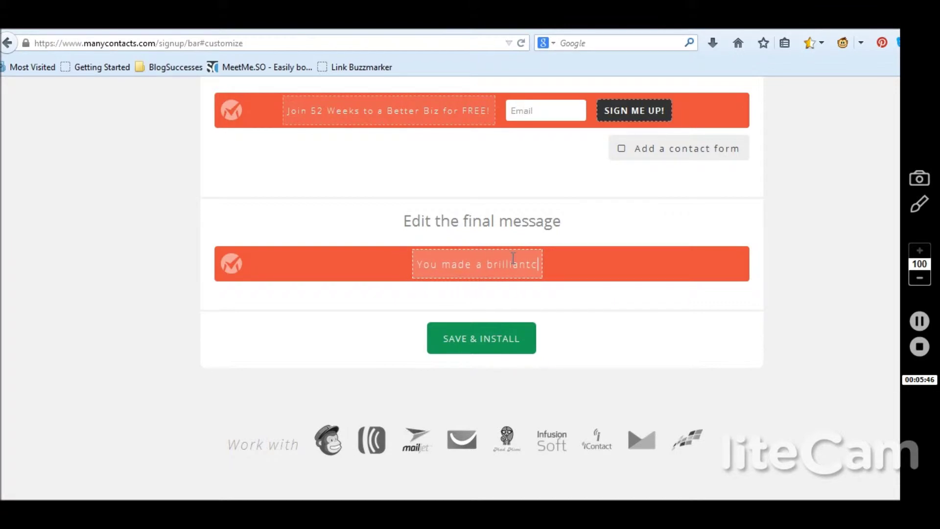
{"action": "key", "text": "BackSpace"}
{"action": "type", "text": "choice!  Can't wait to get to know you more :)"}
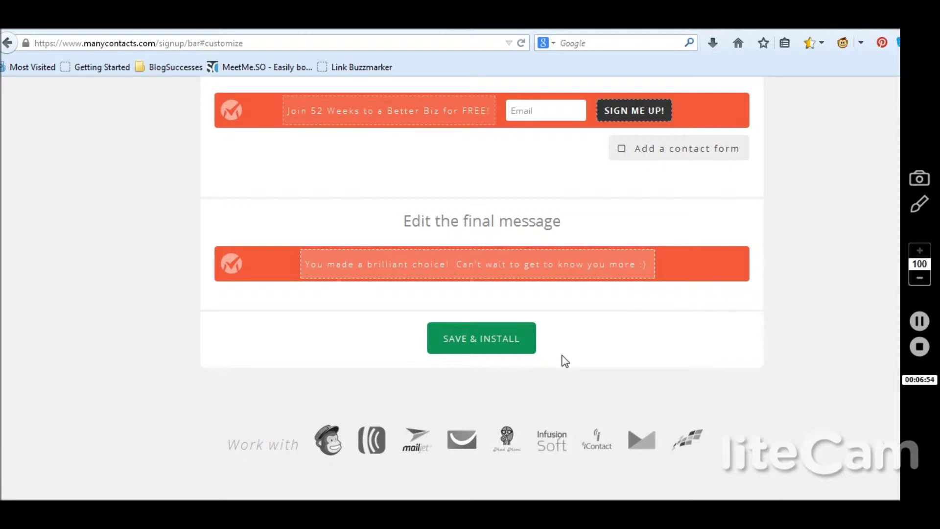
{"action": "left_click", "coordinate": [493, 346]}
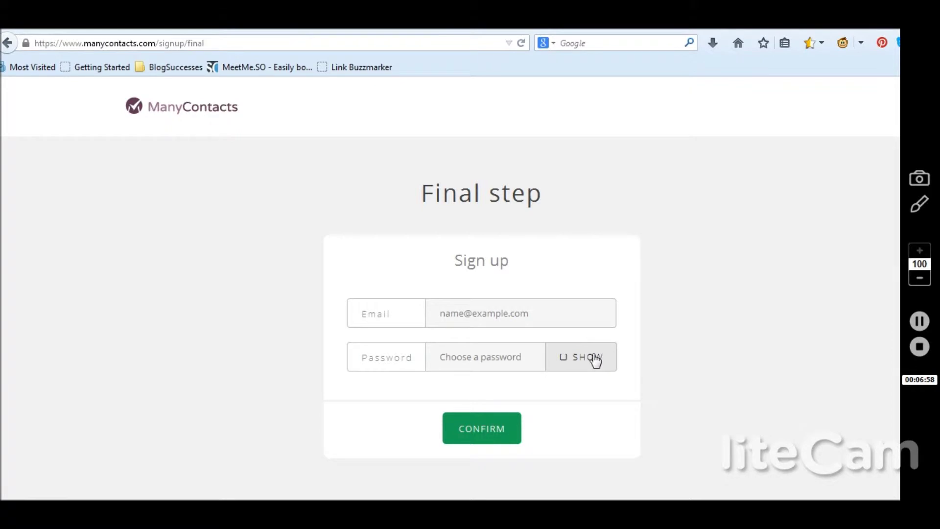
Fill the Final step sign-up form with the account email from the autocomplete suggestions.
{"action": "left_click", "coordinate": [525, 325]}
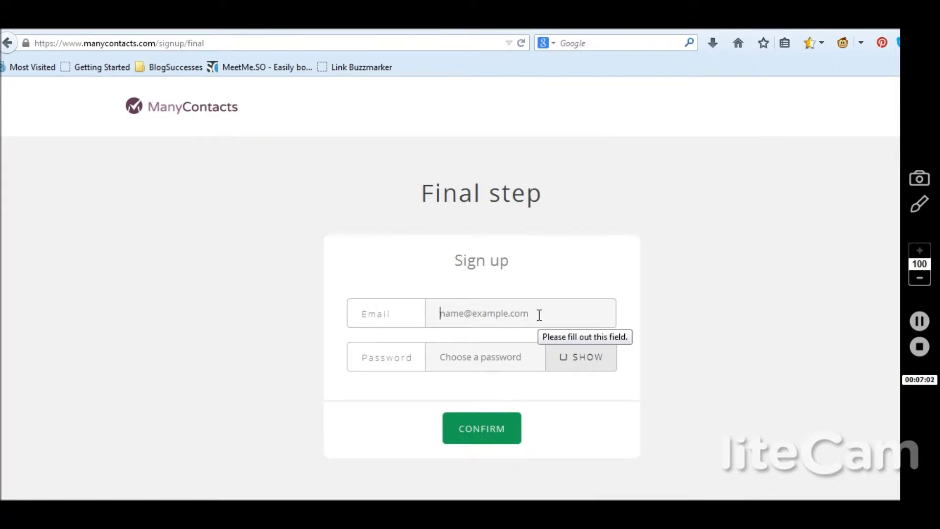
{"action": "type", "text": "br"}
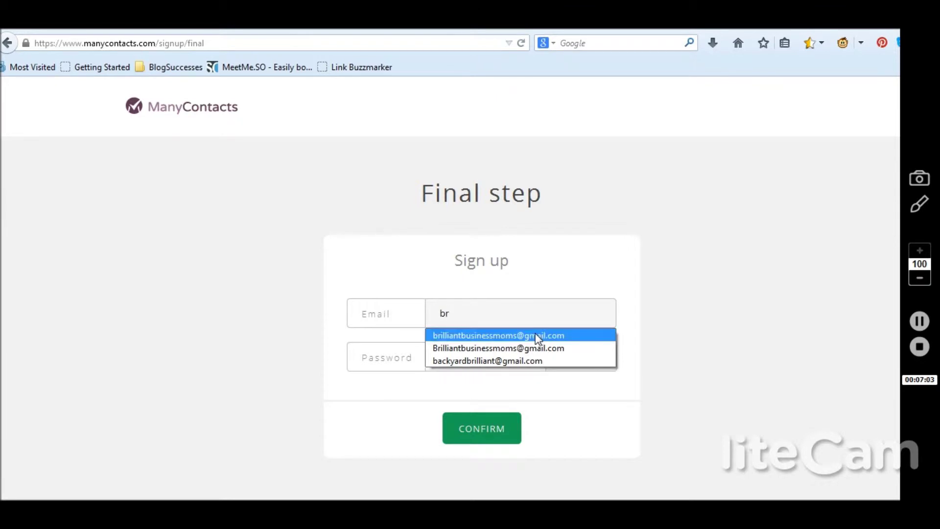
{"action": "left_click", "coordinate": [538, 335]}
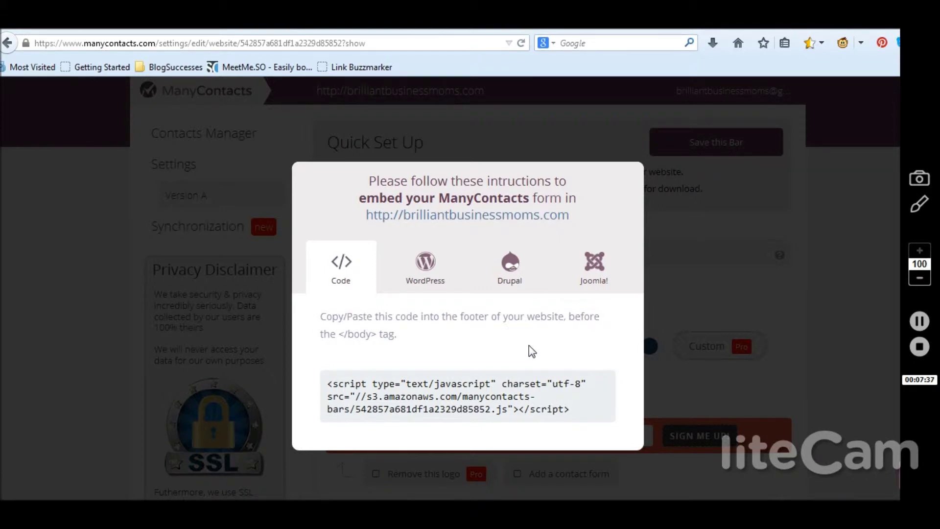
Compare the WordPress and generic Code embed instructions, ending on WordPress, then open a new browser tab.
{"action": "left_click", "coordinate": [427, 267]}
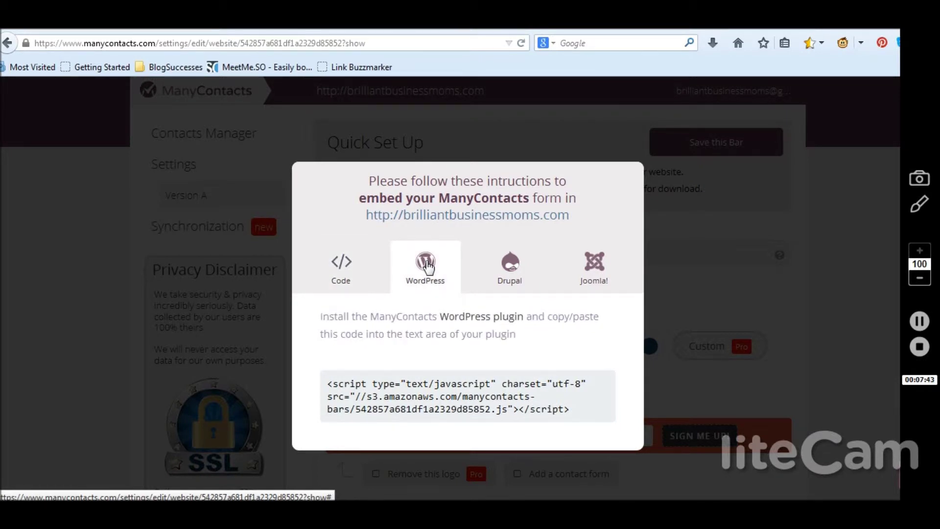
{"action": "left_click", "coordinate": [344, 265]}
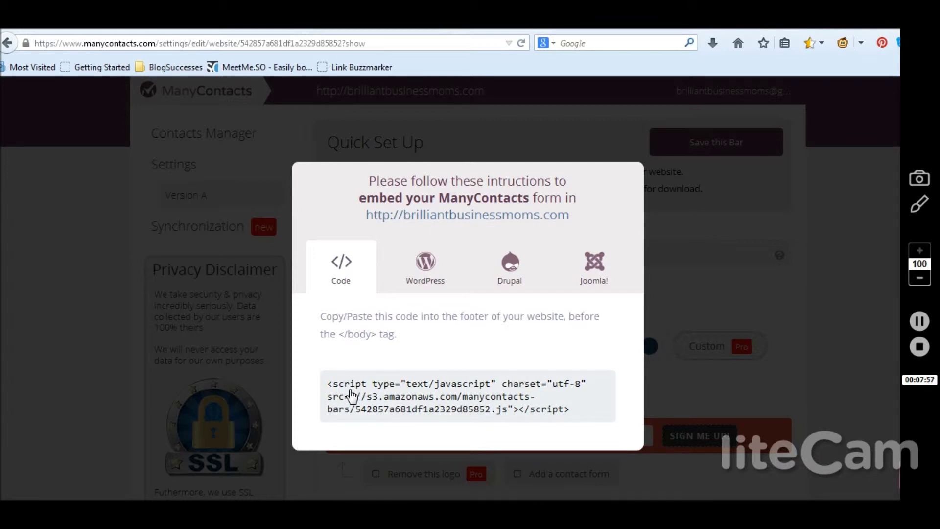
{"action": "left_click", "coordinate": [423, 271]}
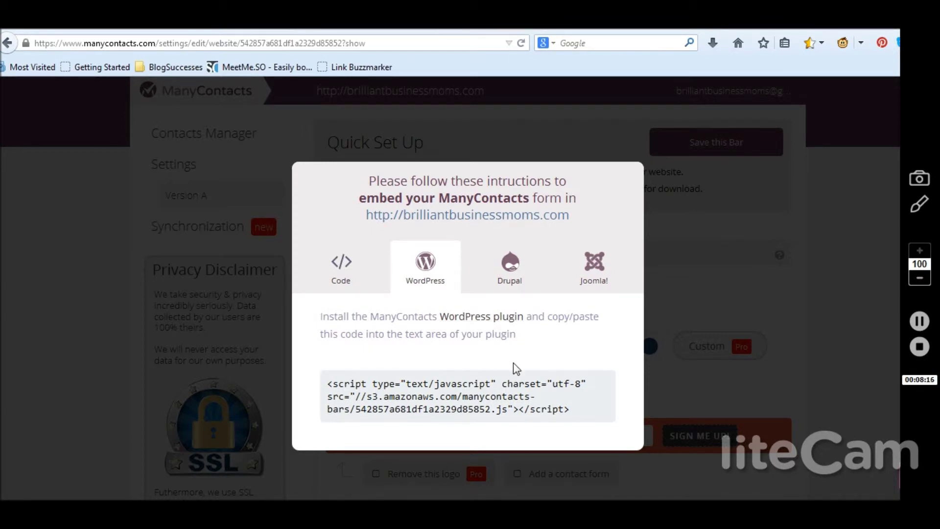
{"action": "key", "text": "ctrl+t"}
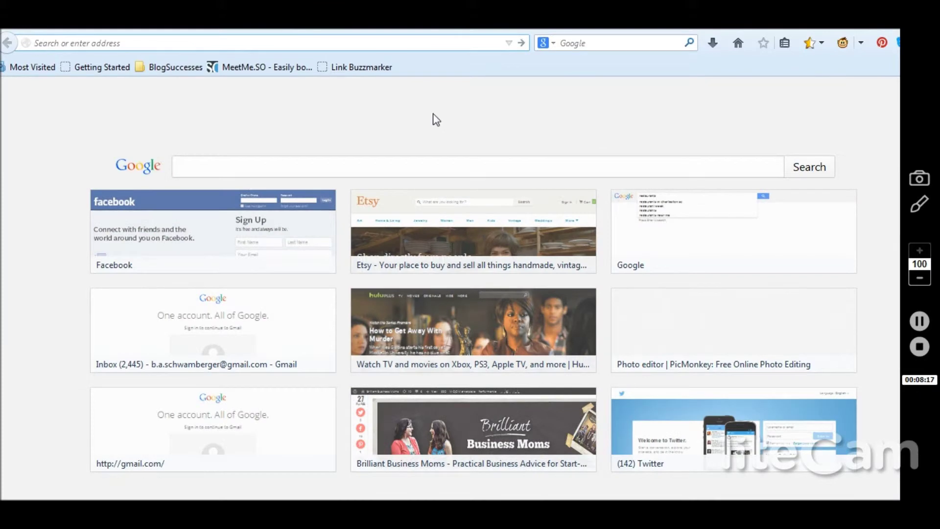
Load the blog's WordPress dashboard and go to Plugins > Add New to search plugins.
{"action": "type", "text": "brilliantbusinessmoms.com"}
{"action": "key", "text": "Return"}
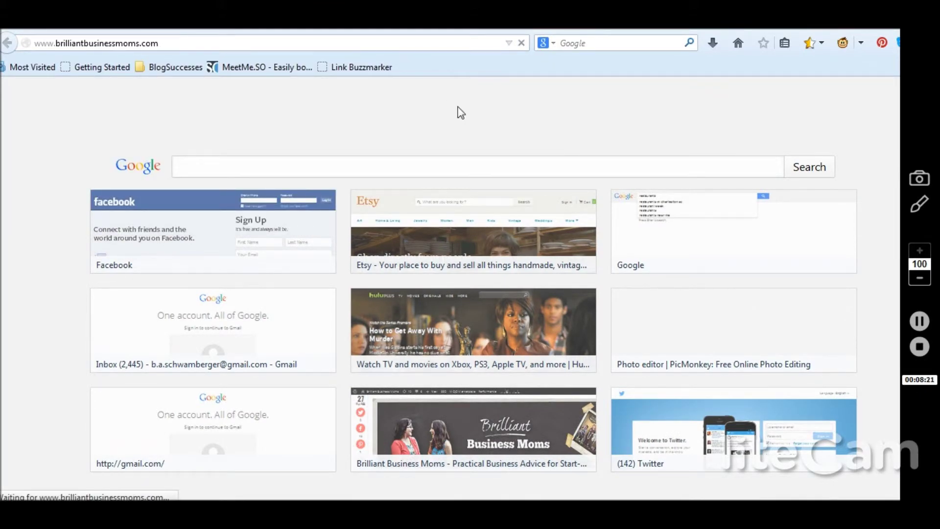
{"action": "mouse_move", "coordinate": [84, 424]}
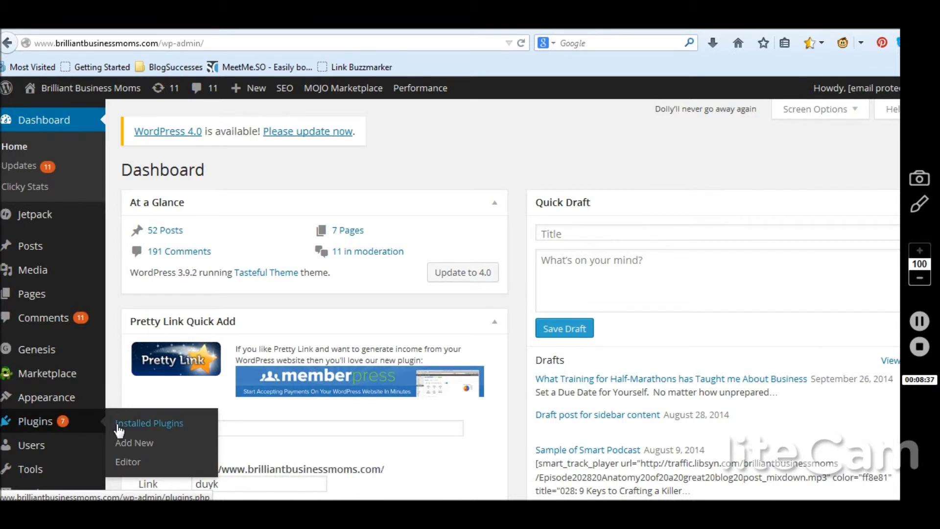
{"action": "left_click", "coordinate": [138, 451]}
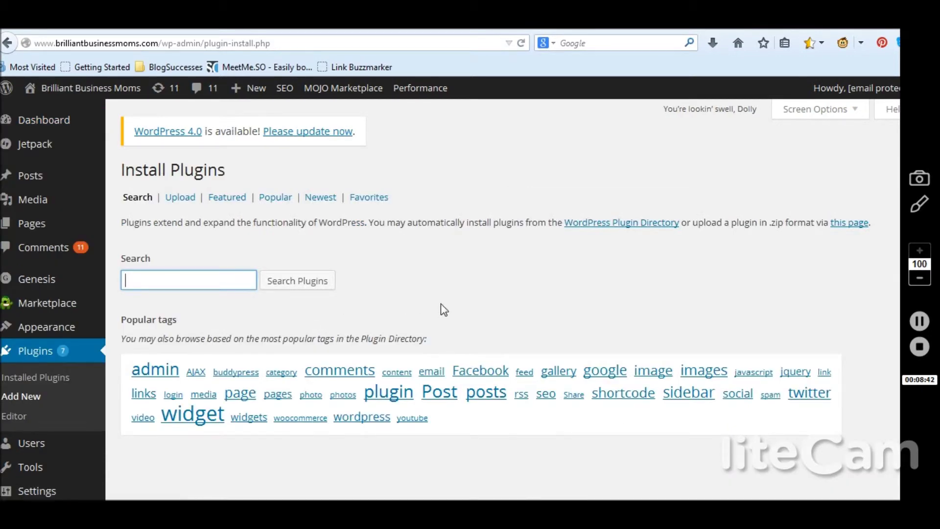
{"action": "left_click", "coordinate": [225, 277]}
{"action": "type", "text": "Many Contacts"}
{"action": "left_click", "coordinate": [296, 287]}
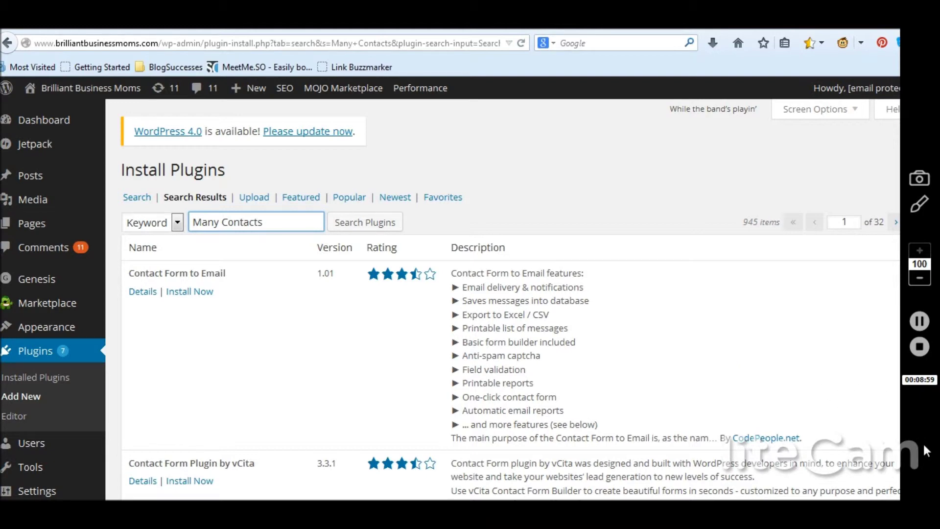
{"action": "scroll", "coordinate": [503, 299], "scroll_direction": "down", "scroll_amount": 5}
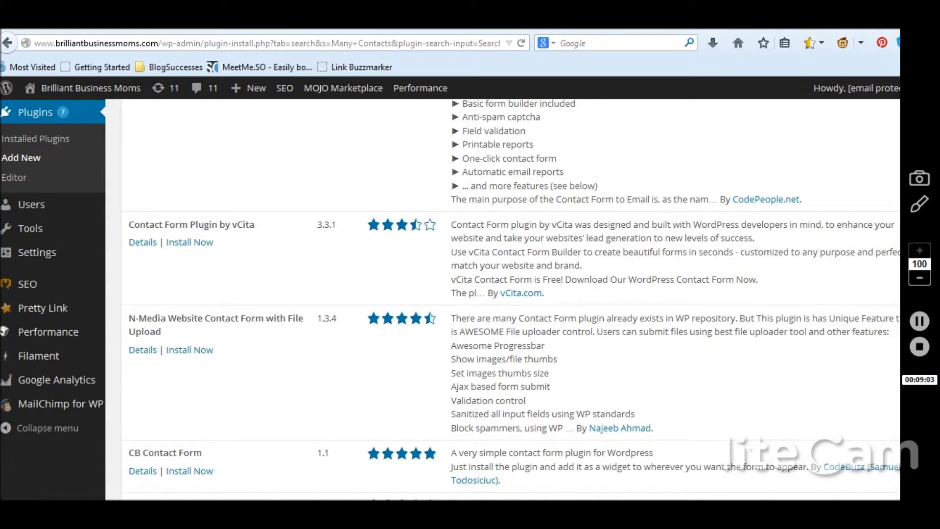
{"action": "scroll", "coordinate": [503, 299], "scroll_direction": "down", "scroll_amount": 6}
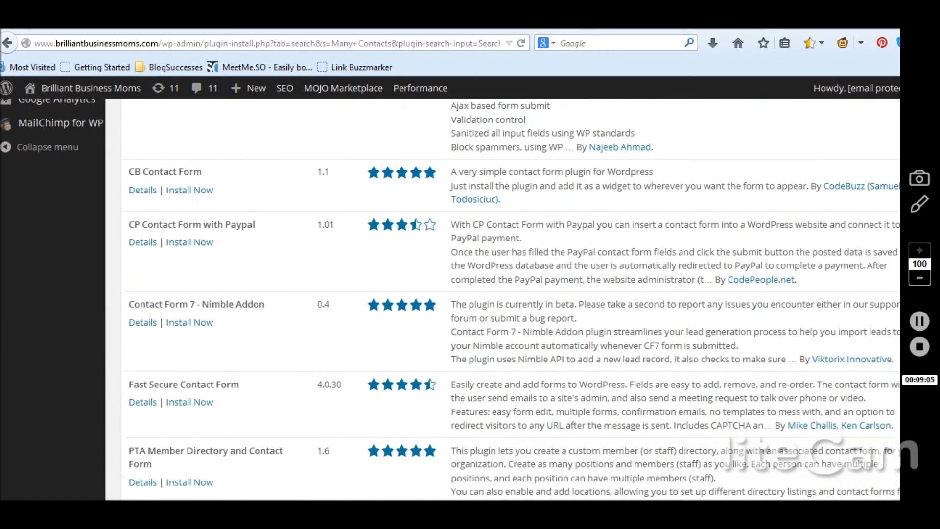
{"action": "scroll", "coordinate": [503, 299], "scroll_direction": "down", "scroll_amount": 6}
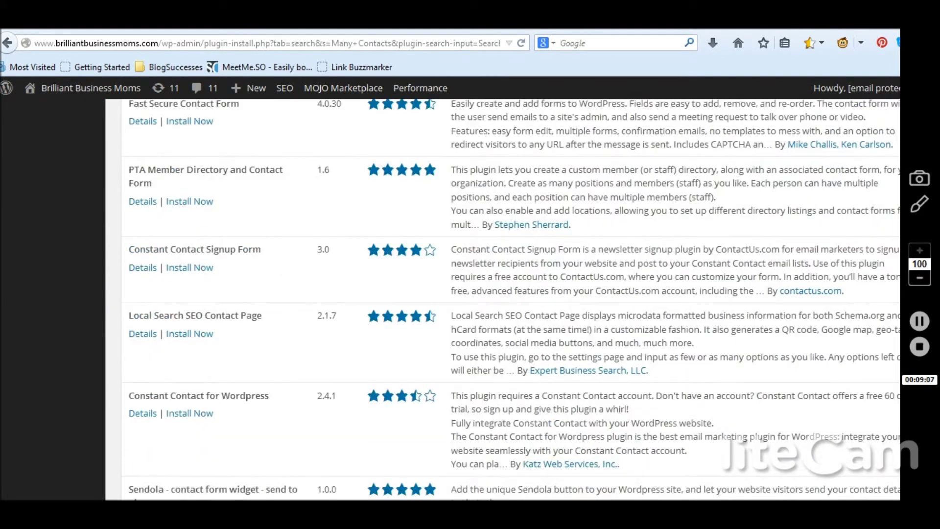
{"action": "scroll", "coordinate": [503, 298], "scroll_direction": "down", "scroll_amount": 6}
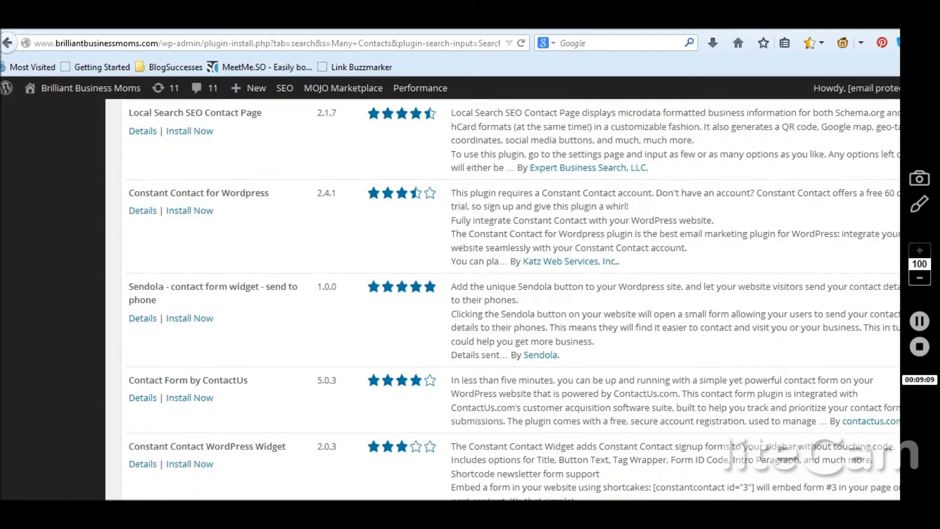
{"action": "scroll", "coordinate": [503, 298], "scroll_direction": "down", "scroll_amount": 1}
{"action": "scroll", "coordinate": [503, 298], "scroll_direction": "down", "scroll_amount": 3}
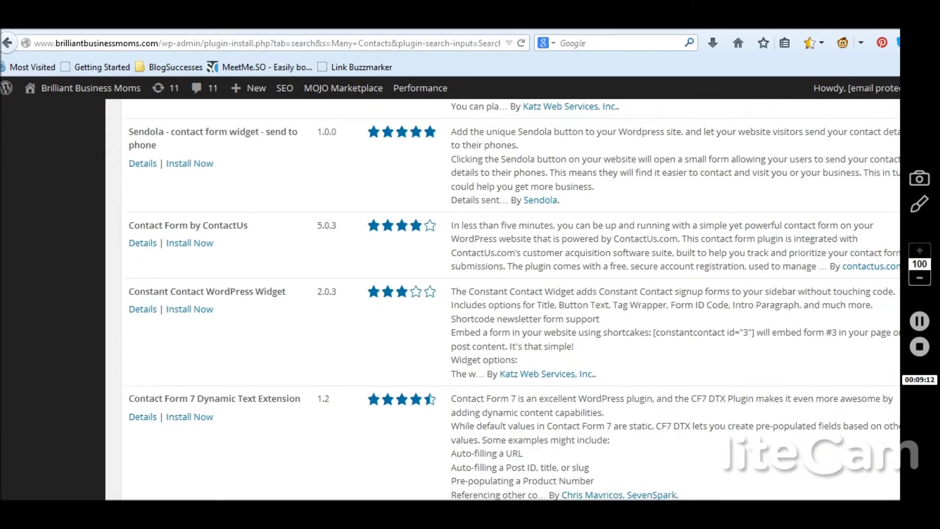
{"action": "scroll", "coordinate": [503, 299], "scroll_direction": "down", "scroll_amount": 9}
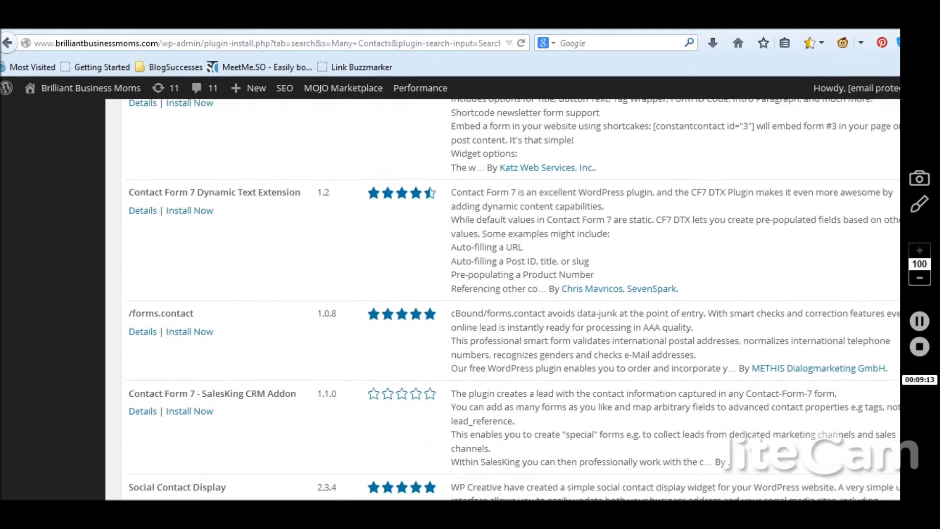
{"action": "scroll", "coordinate": [503, 299], "scroll_direction": "down", "scroll_amount": 5}
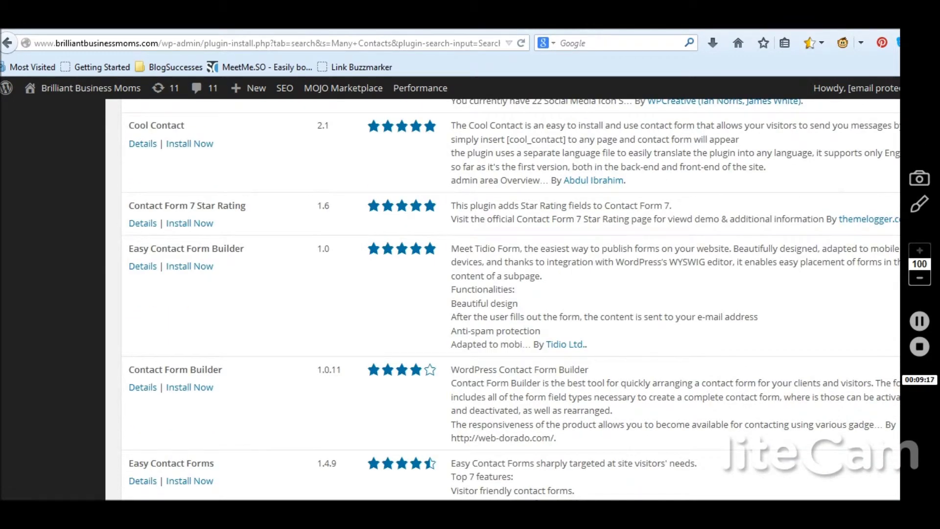
{"action": "key", "text": "ctrl+Tab"}
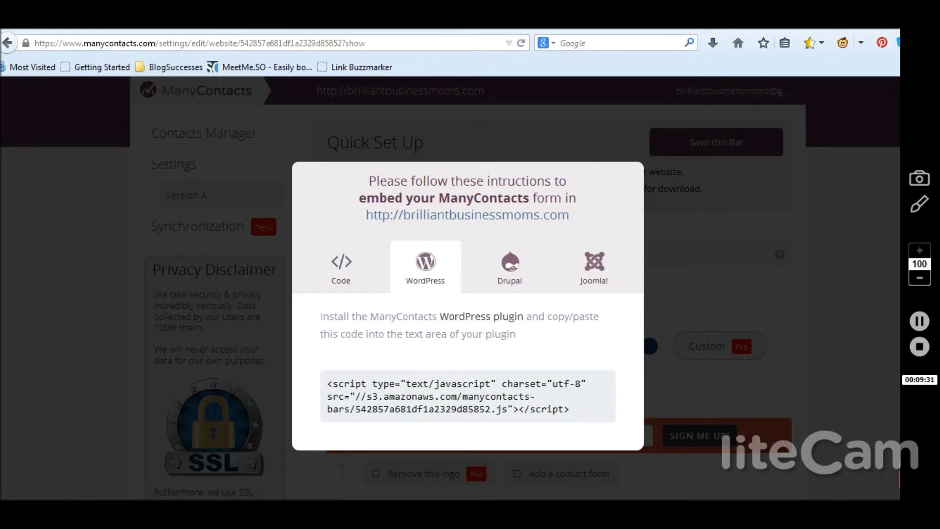
{"action": "key", "text": "ctrl+Tab"}
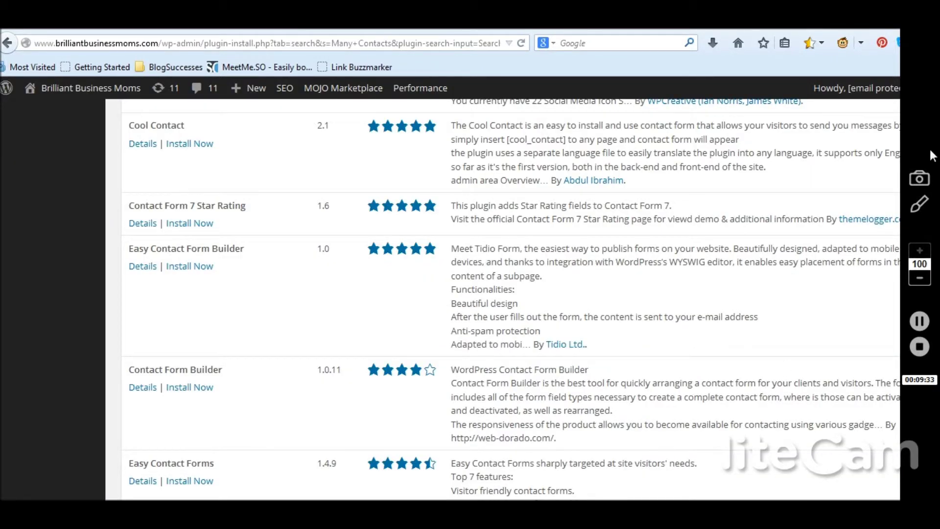
{"action": "scroll", "coordinate": [512, 299], "scroll_direction": "up", "scroll_amount": 6}
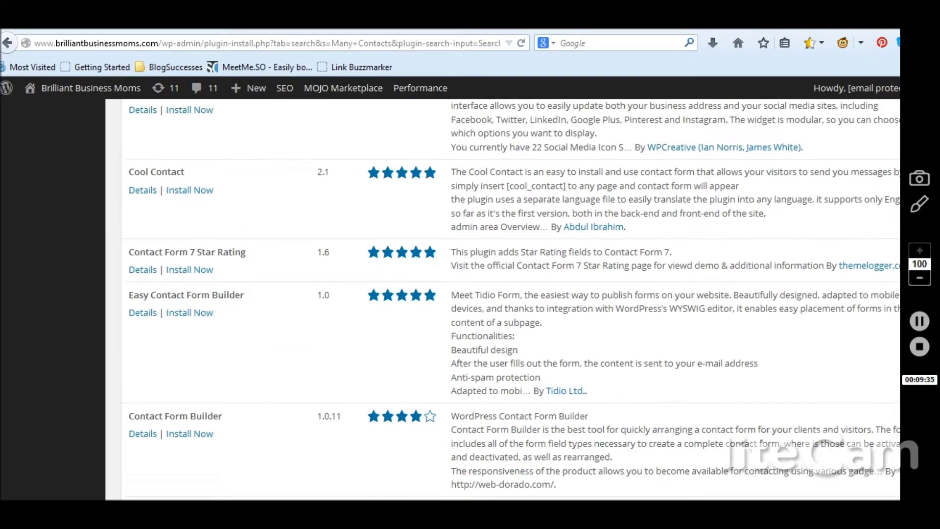
{"action": "scroll", "coordinate": [513, 300], "scroll_direction": "up", "scroll_amount": 12}
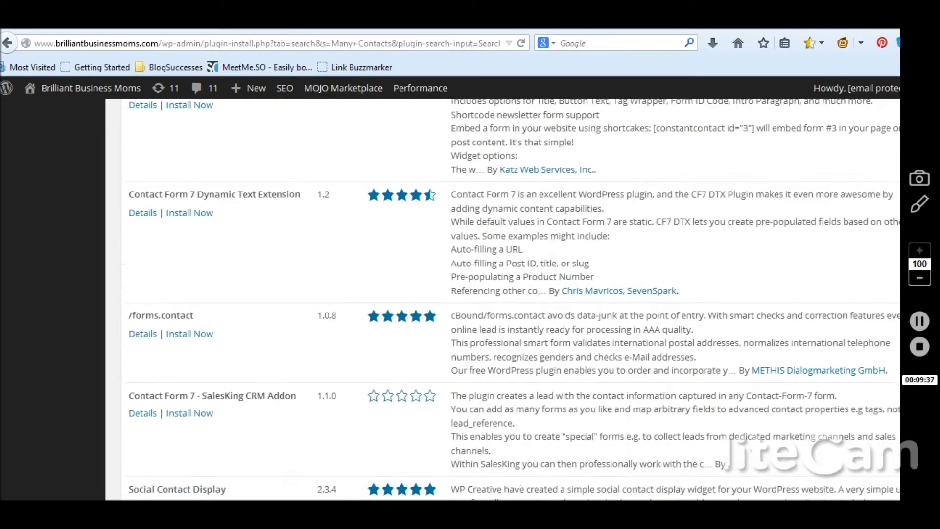
{"action": "scroll", "coordinate": [512, 300], "scroll_direction": "up", "scroll_amount": 12}
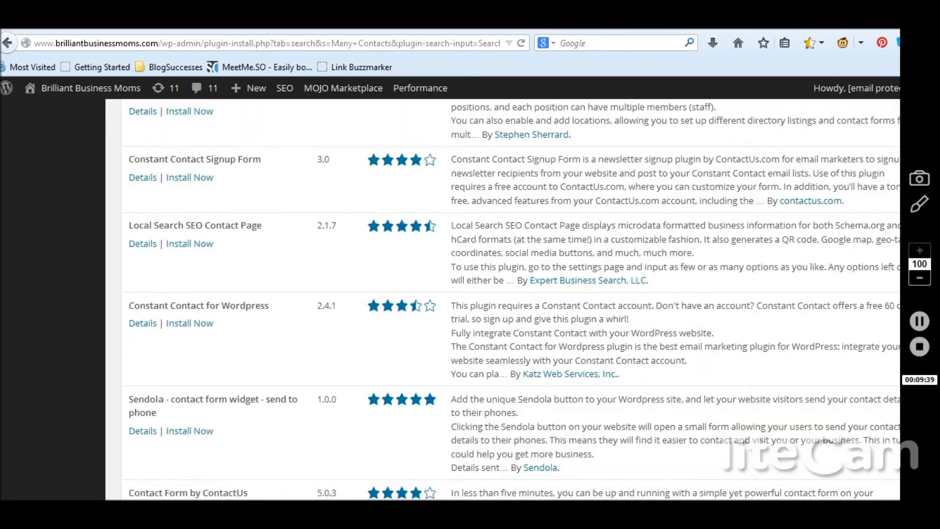
{"action": "scroll", "coordinate": [512, 300], "scroll_direction": "up", "scroll_amount": 9}
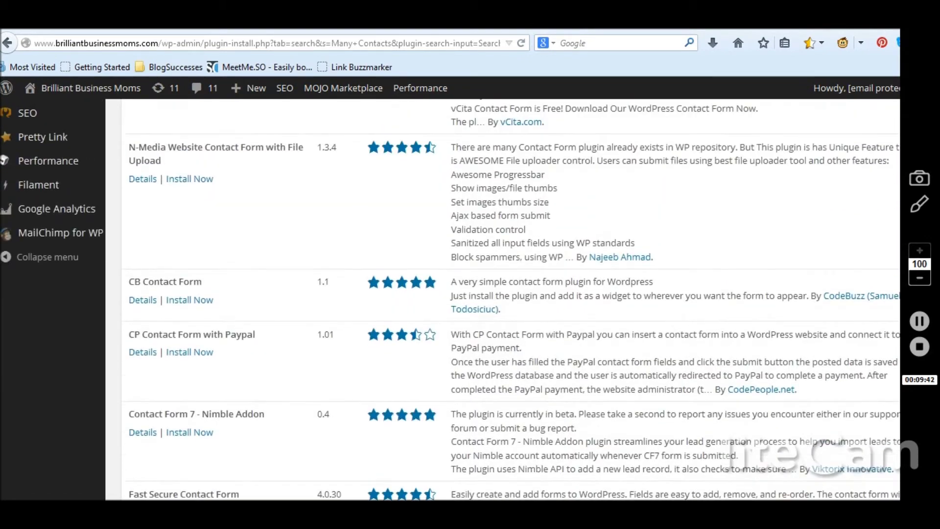
{"action": "scroll", "coordinate": [511, 300], "scroll_direction": "up", "scroll_amount": 3}
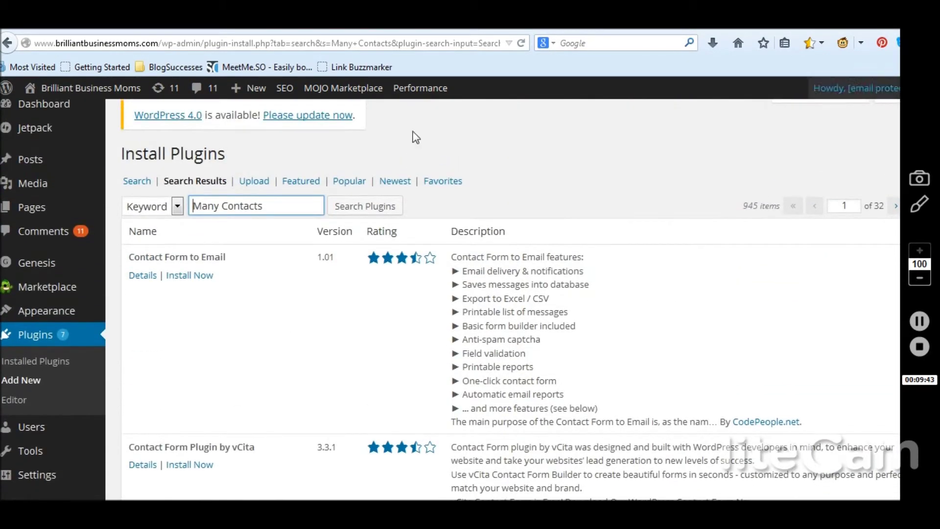
Change the plugin search term to 'ManyContacts-Bar' and run the search.
{"action": "left_click", "coordinate": [223, 207]}
{"action": "key", "text": "BackSpace"}
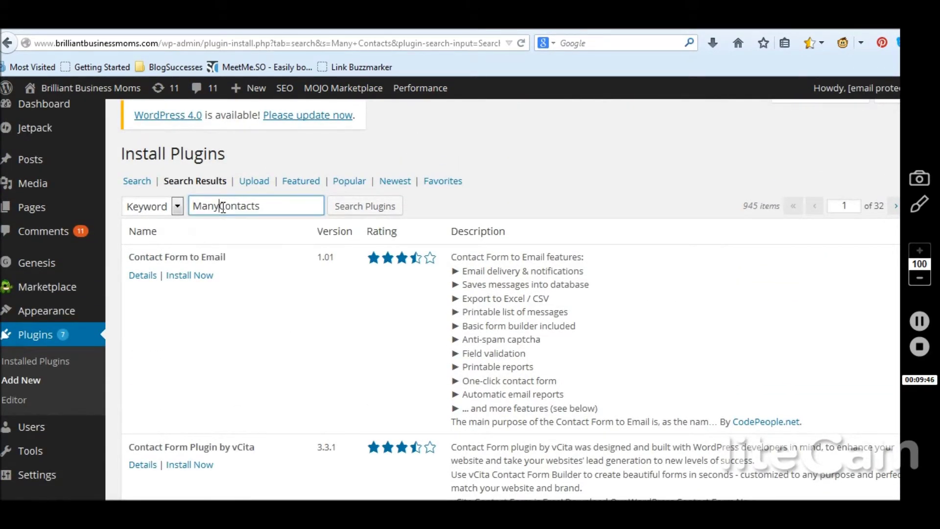
{"action": "left_click", "coordinate": [271, 206]}
{"action": "type", "text": "-Bar"}
{"action": "left_click", "coordinate": [359, 210]}
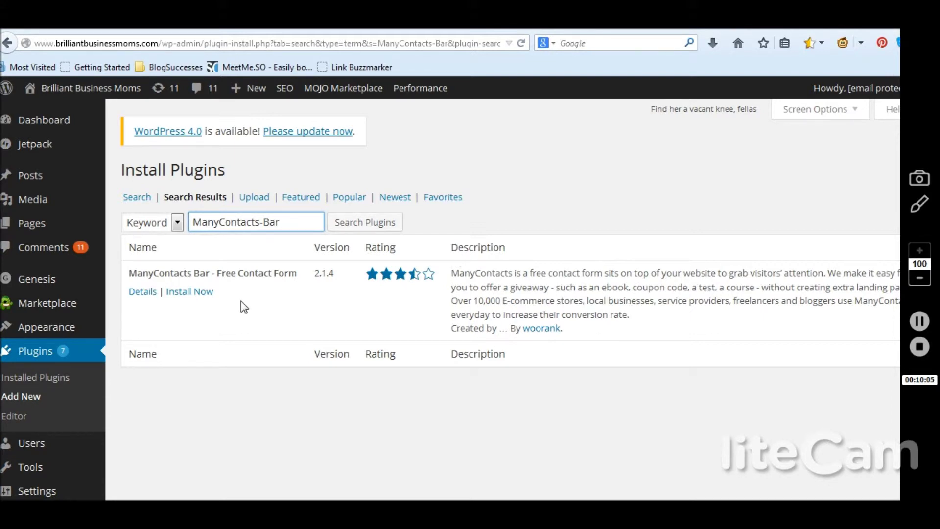
Install and activate ManyContacts Bar - Free Contact Form, then open its Options page.
{"action": "left_click", "coordinate": [184, 296]}
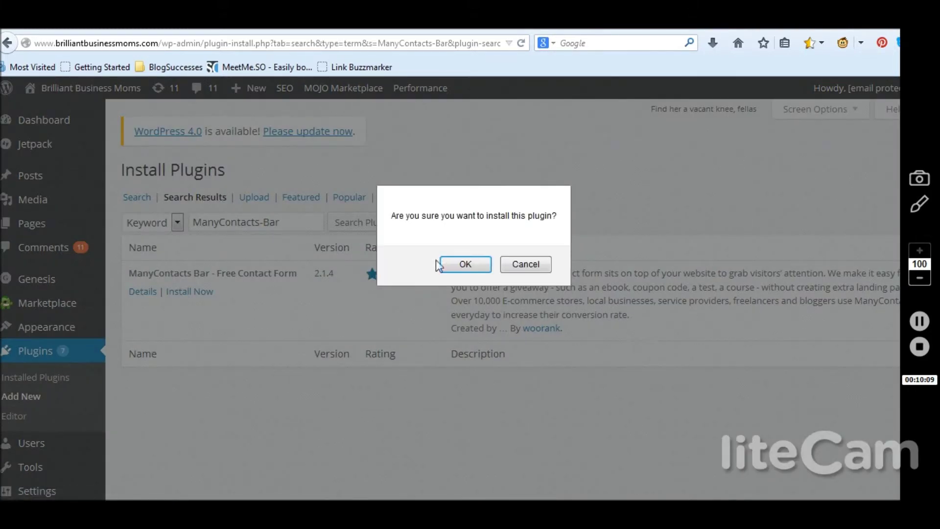
{"action": "left_click", "coordinate": [466, 265]}
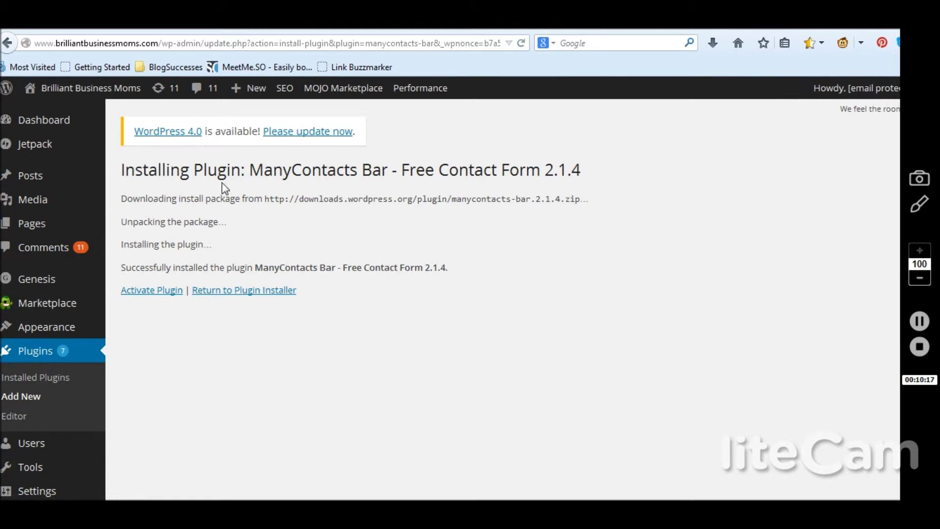
{"action": "left_click", "coordinate": [145, 294]}
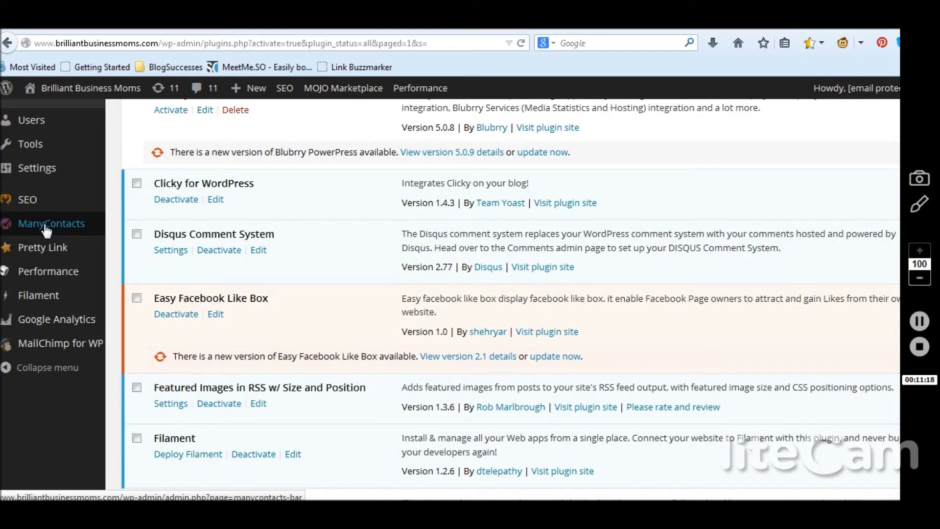
{"action": "left_click", "coordinate": [47, 228]}
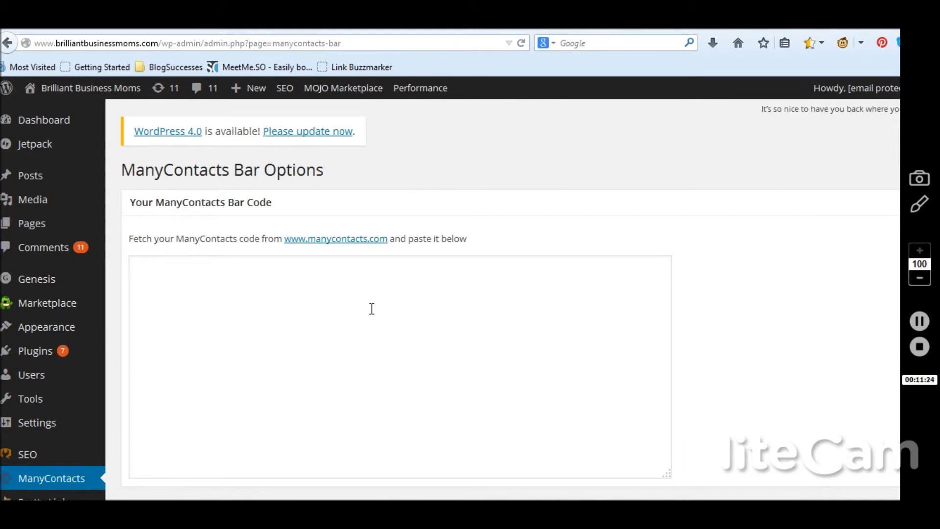
Copy the WordPress embed script from manycontacts.com, paste it as the ManyContacts Bar code, and save.
{"action": "left_click", "coordinate": [264, 309]}
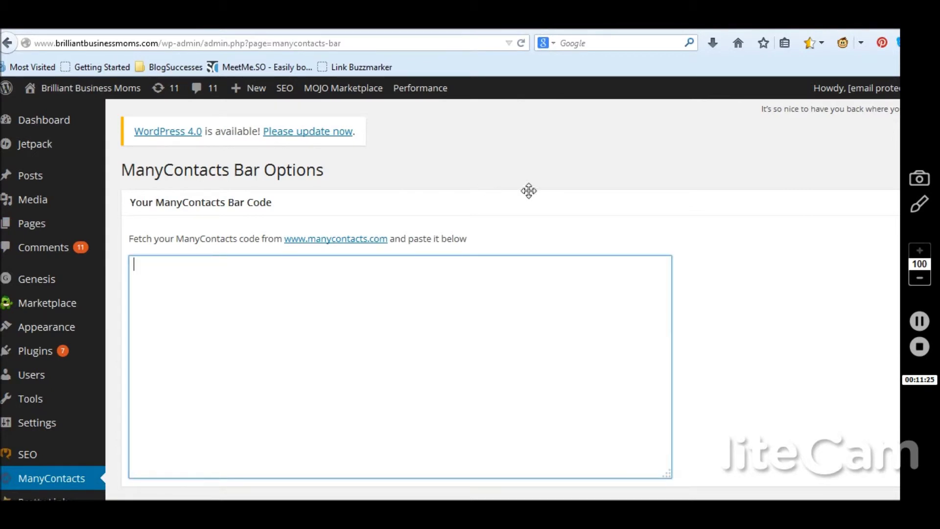
{"action": "left_click", "coordinate": [523, 25]}
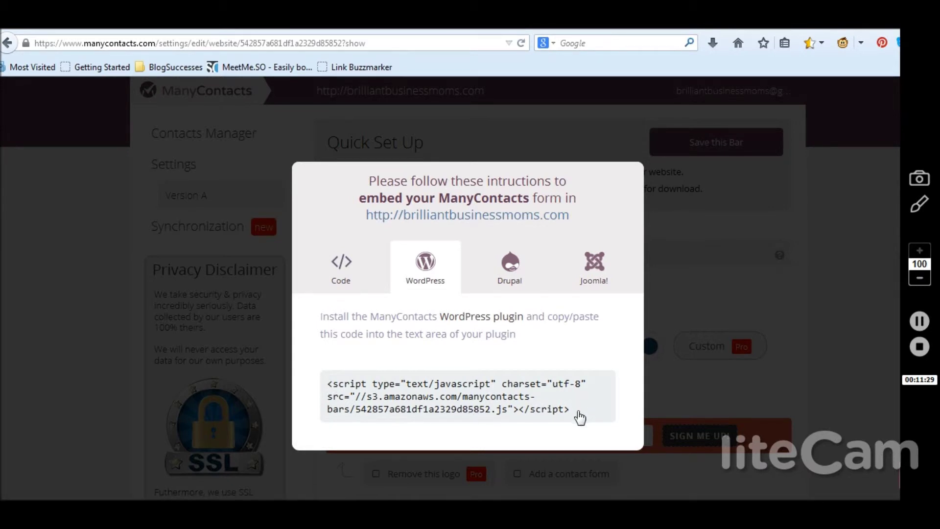
{"action": "left_click_drag", "start_coordinate": [578, 414], "coordinate": [514, 403]}
{"action": "key", "text": "ctrl+c"}
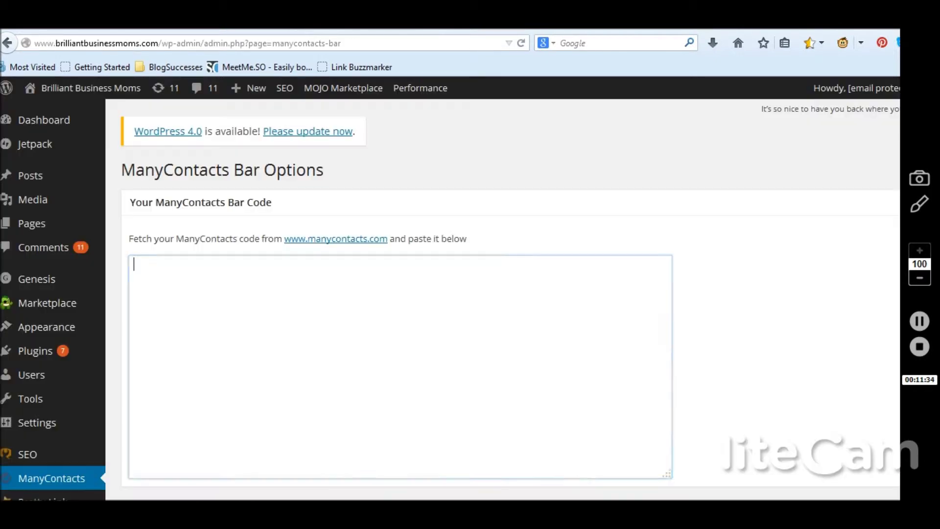
{"action": "key", "text": "ctrl+Tab"}
{"action": "left_click", "coordinate": [419, 274]}
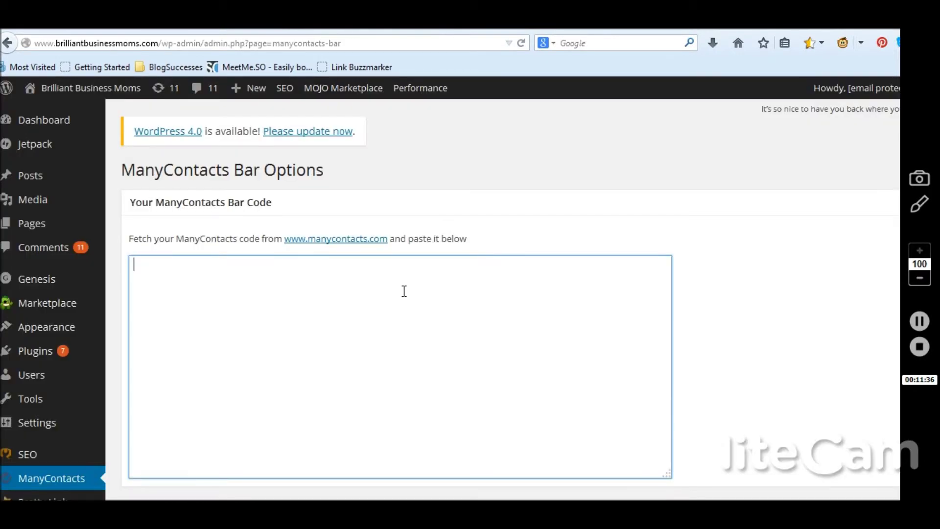
{"action": "key", "text": "ctrl+v"}
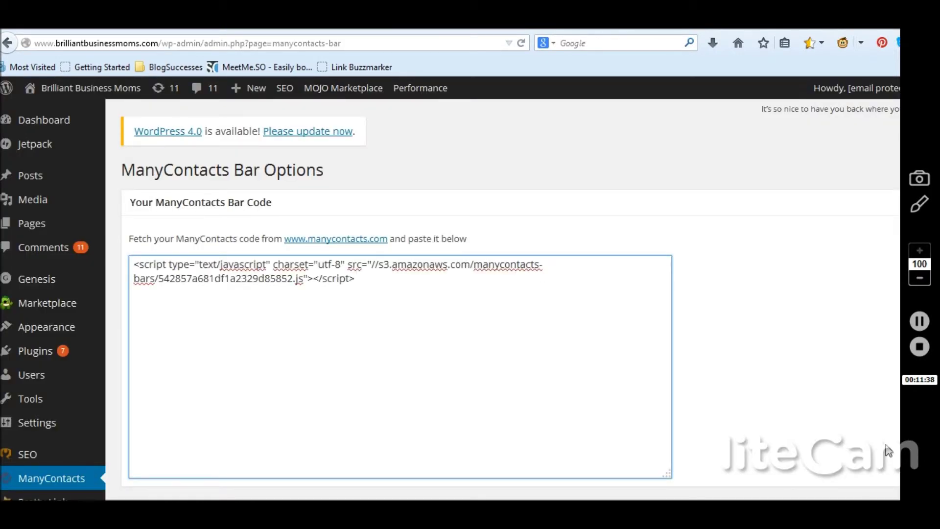
{"action": "scroll", "coordinate": [510, 293], "scroll_direction": "down", "scroll_amount": 2}
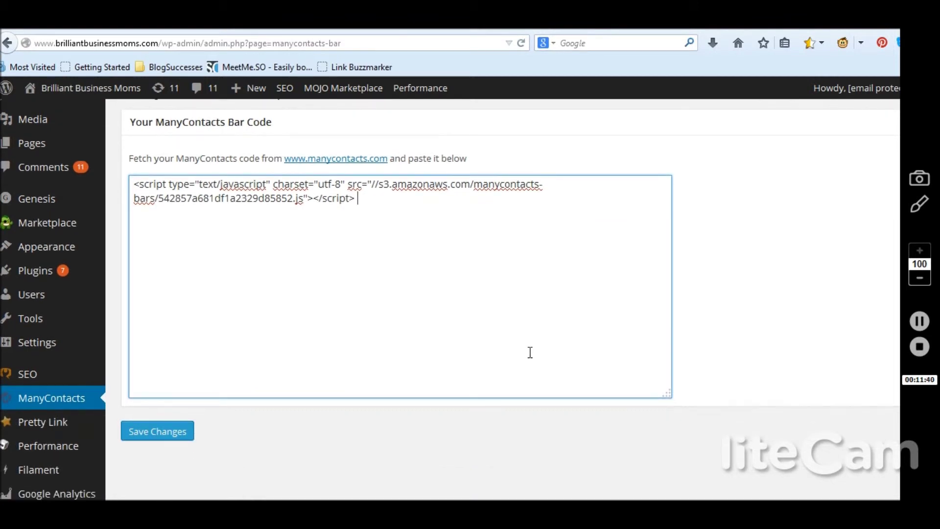
{"action": "left_click", "coordinate": [152, 438]}
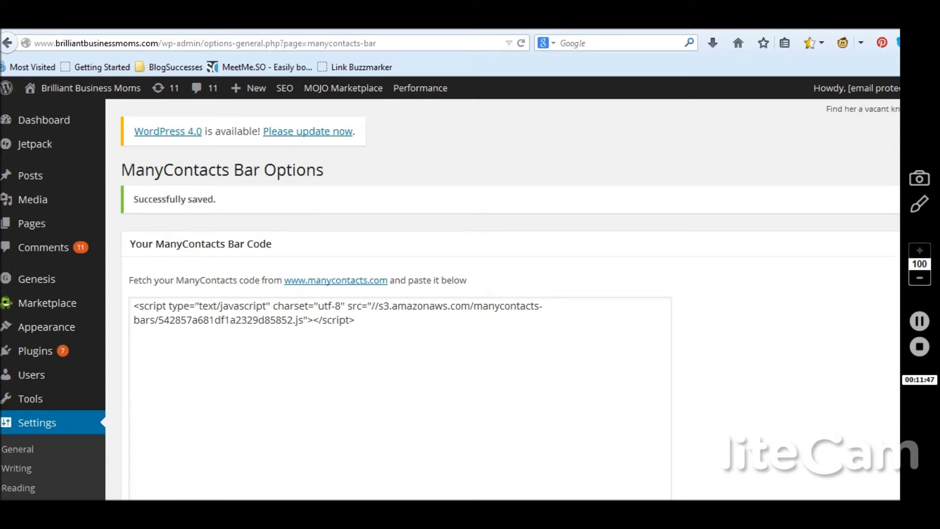
{"action": "left_click", "coordinate": [738, 43]}
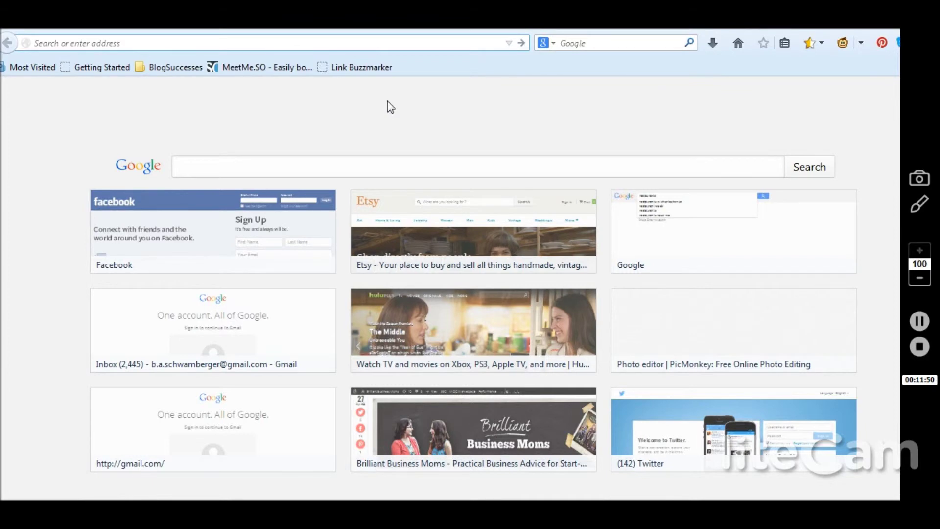
Load brilliantbusinessmoms.com to see the live orange signup bar and click its Email field.
{"action": "type", "text": "brilliantbusinessmoms.com/"}
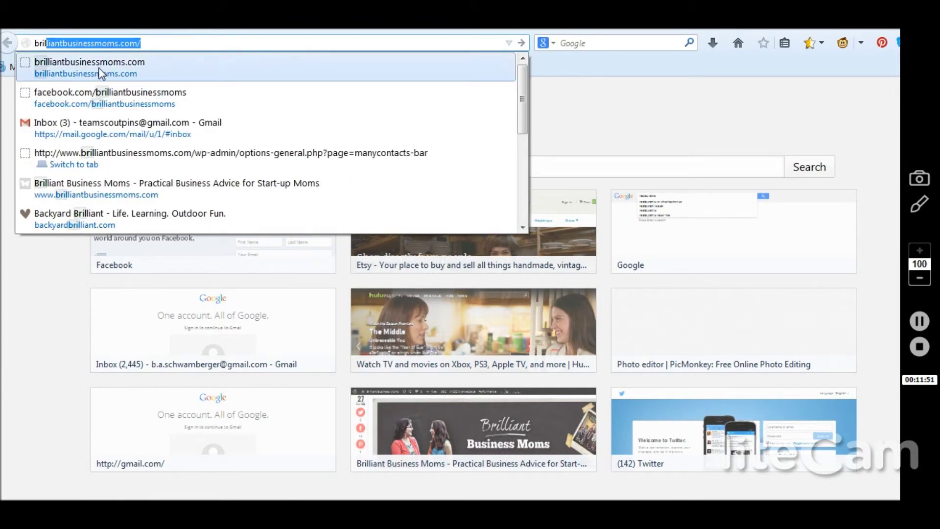
{"action": "left_click", "coordinate": [101, 74]}
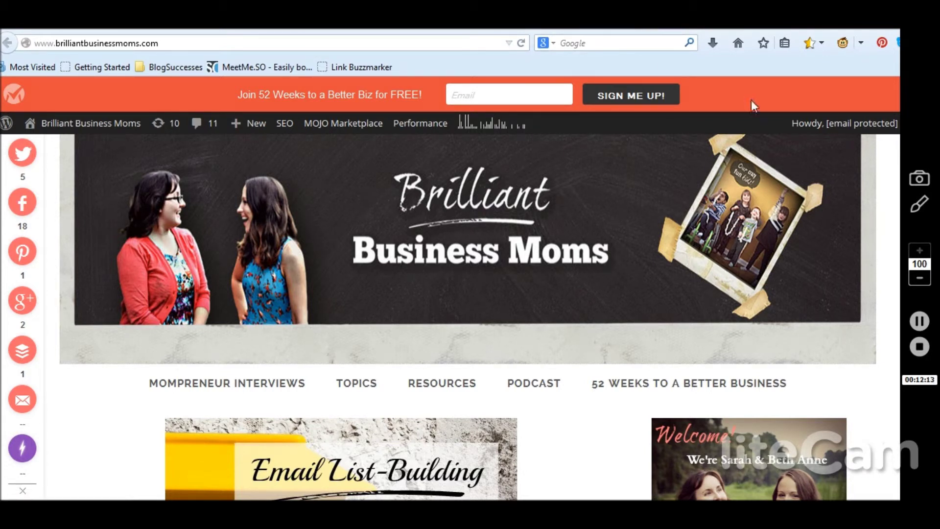
{"action": "mouse_move", "coordinate": [22, 214]}
{"action": "left_click", "coordinate": [478, 96]}
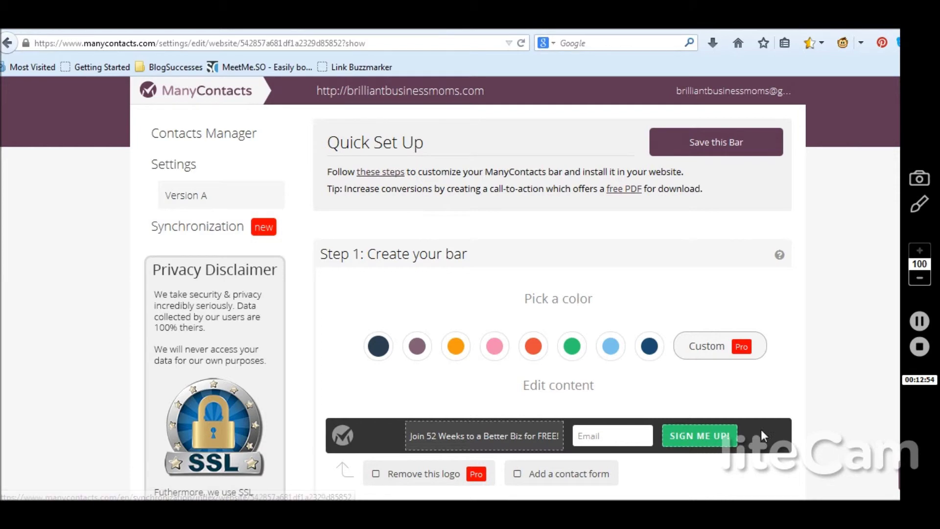
Try the Include a Black Overlay for Higher Visibility option, then leave it switched off.
{"action": "scroll", "coordinate": [451, 289], "scroll_direction": "down", "scroll_amount": 3}
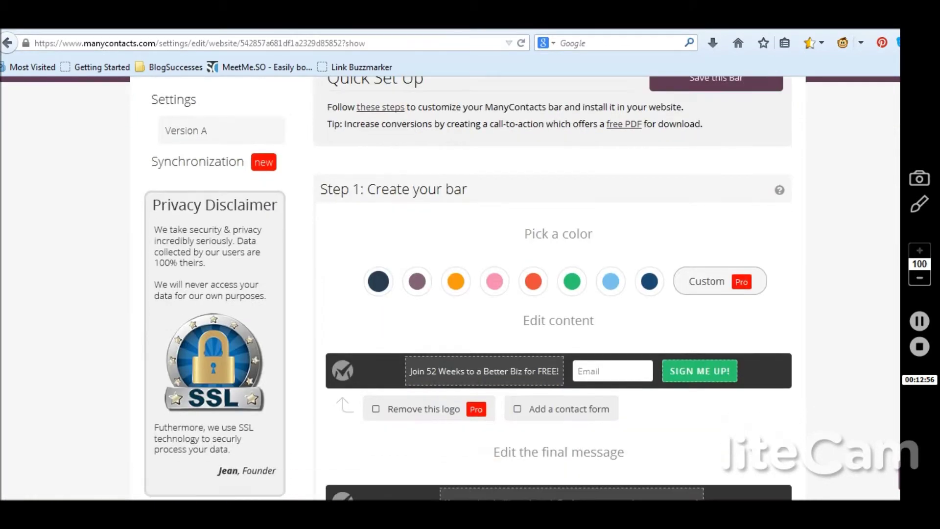
{"action": "scroll", "coordinate": [558, 289], "scroll_direction": "down", "scroll_amount": 4}
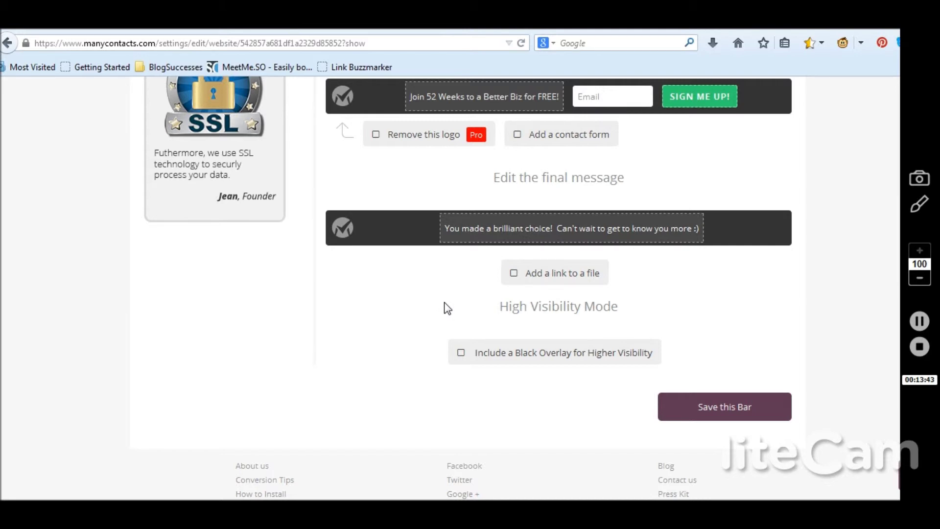
{"action": "left_click", "coordinate": [461, 353]}
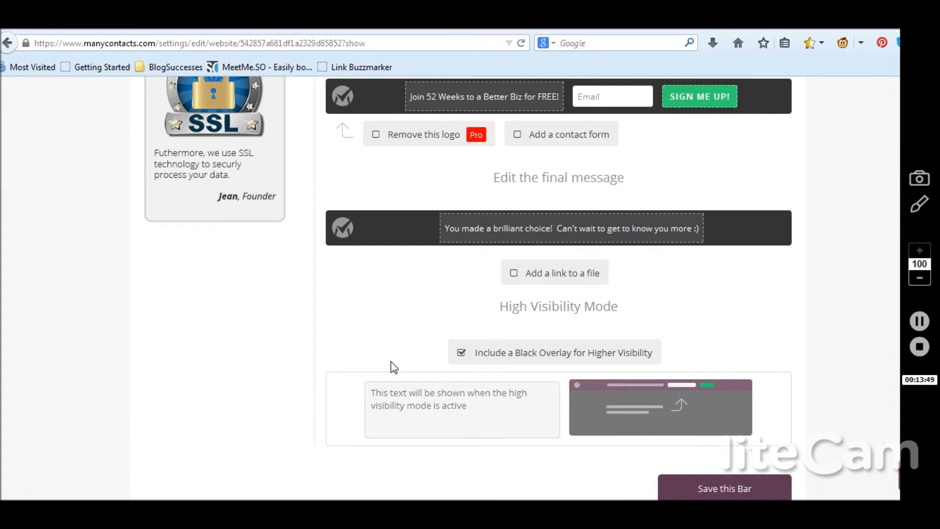
{"action": "left_click", "coordinate": [462, 353]}
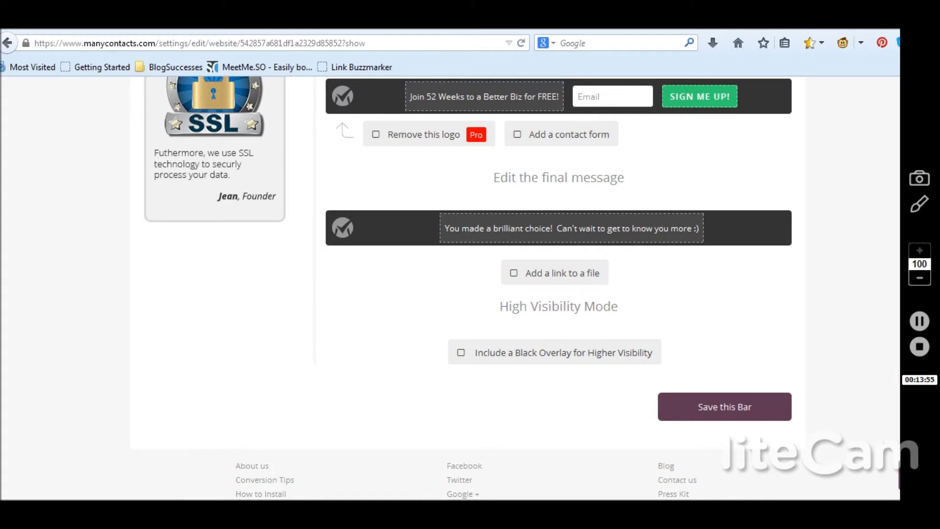
Save the bar, copy its WordPress embed script, and return to the website tab.
{"action": "scroll", "coordinate": [468, 288], "scroll_direction": "up", "scroll_amount": 6}
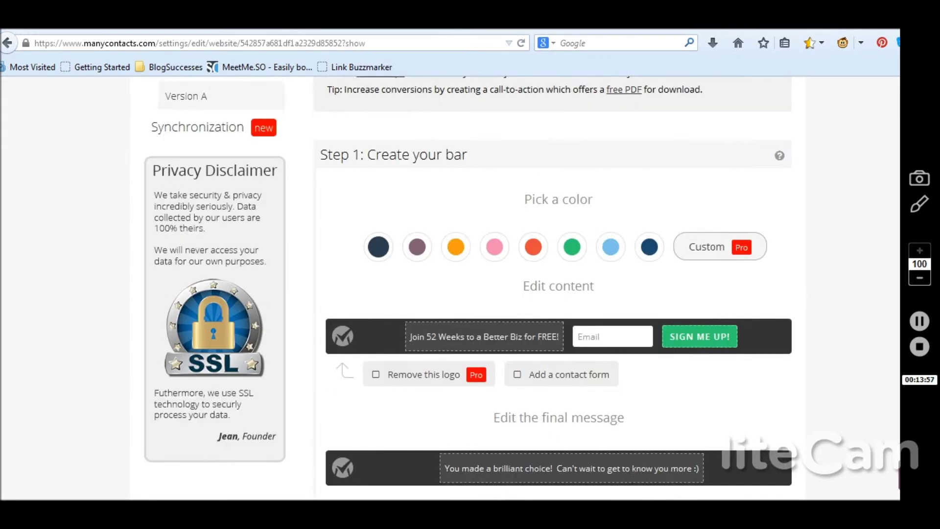
{"action": "scroll", "coordinate": [494, 186], "scroll_direction": "up", "scroll_amount": 1}
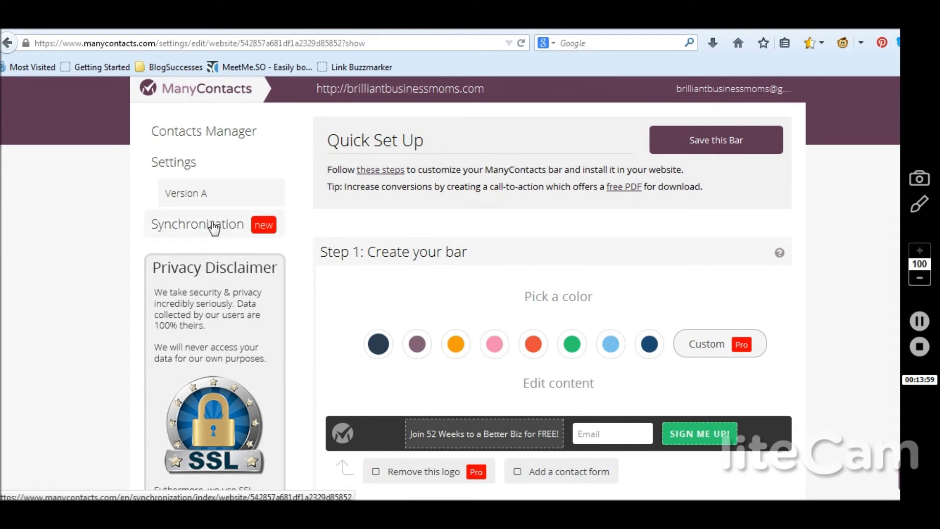
{"action": "left_click", "coordinate": [723, 146]}
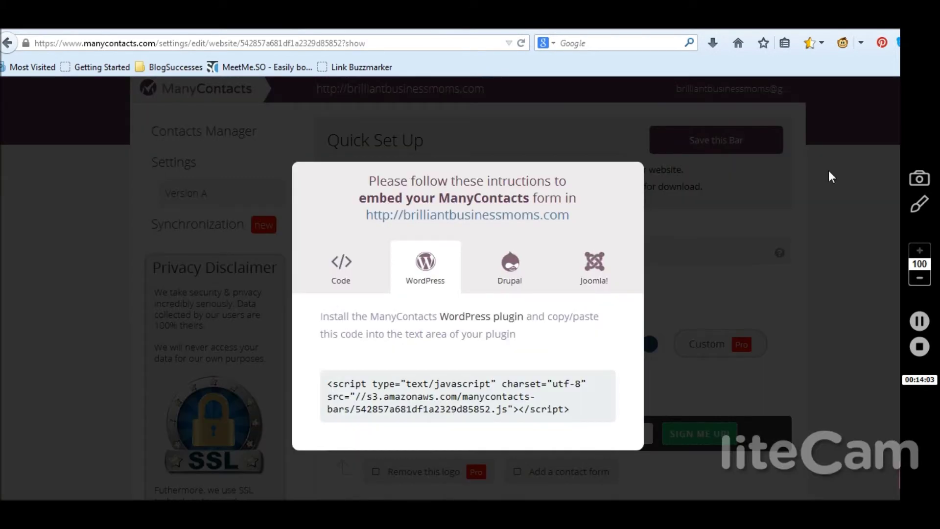
{"action": "left_click", "coordinate": [574, 410]}
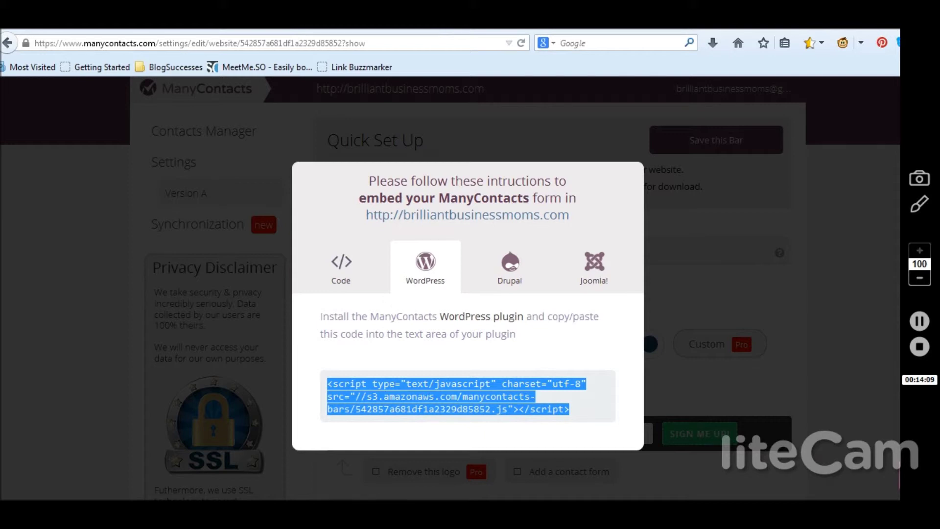
{"action": "key", "text": "ctrl+Tab"}
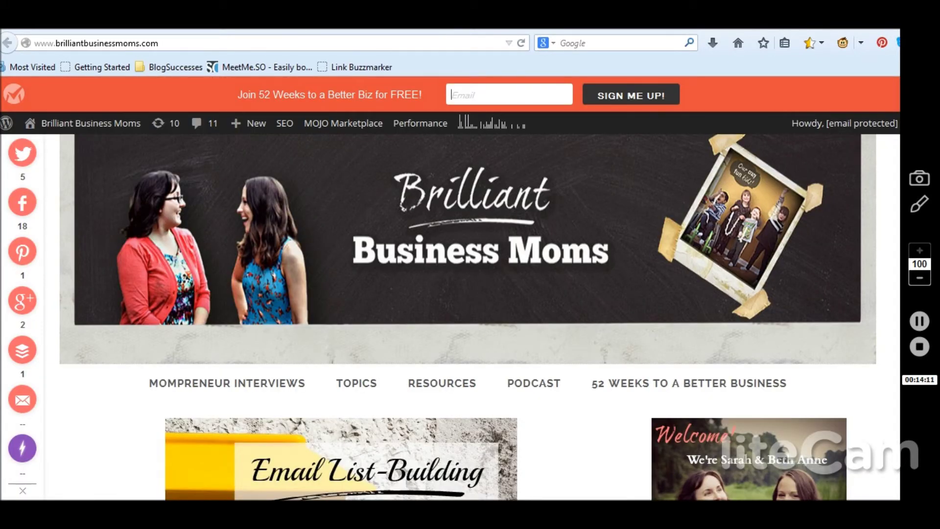
Replace the old code in ManyContacts Bar Options with the new embed script and save.
{"action": "key", "text": "ctrl+Tab"}
{"action": "left_click_drag", "start_coordinate": [377, 324], "coordinate": [130, 301]}
{"action": "key", "text": "ctrl+c"}
{"action": "key", "text": "Delete"}
{"action": "key", "text": "ctrl+v"}
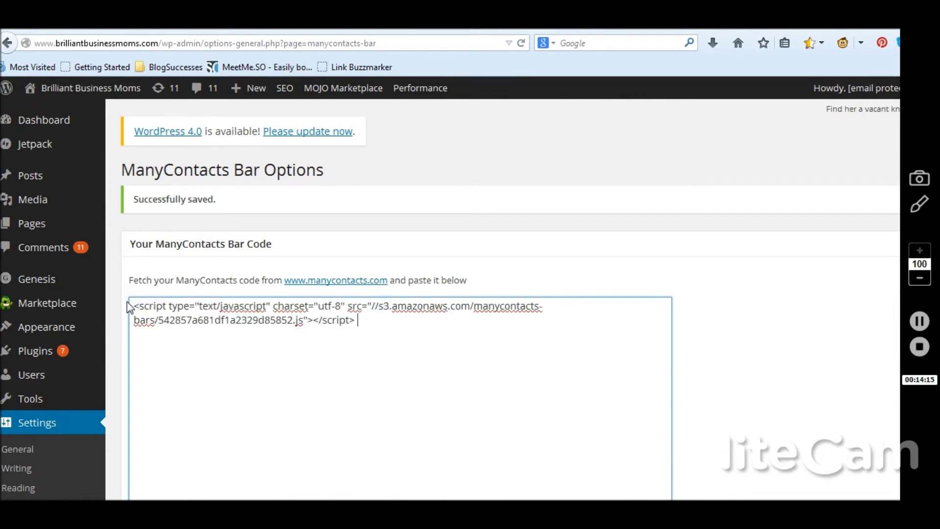
{"action": "scroll", "coordinate": [889, 162], "scroll_direction": "down", "scroll_amount": 8}
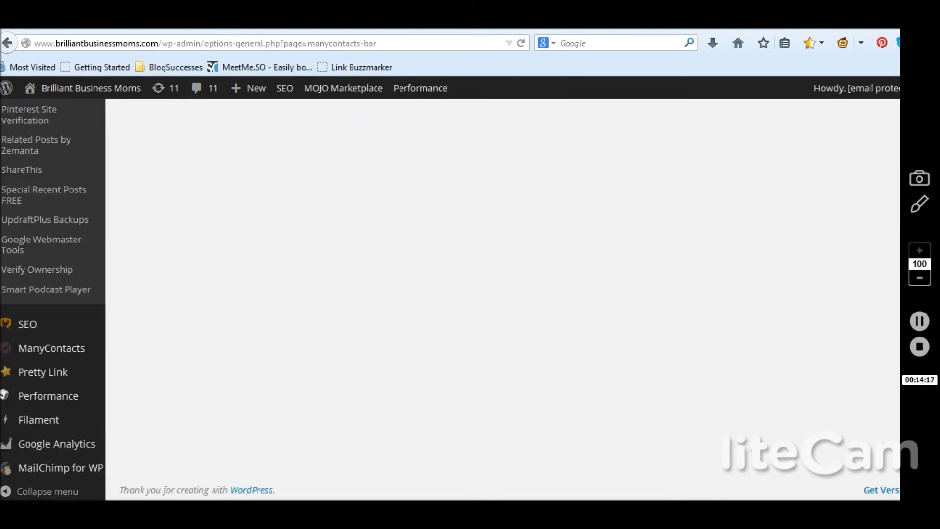
{"action": "scroll", "coordinate": [406, 237], "scroll_direction": "up", "scroll_amount": 6}
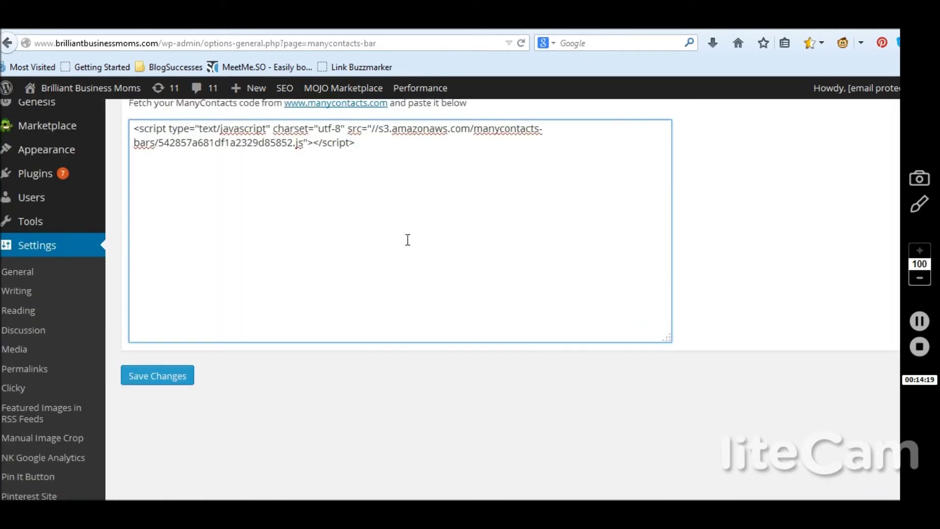
{"action": "left_click", "coordinate": [145, 382]}
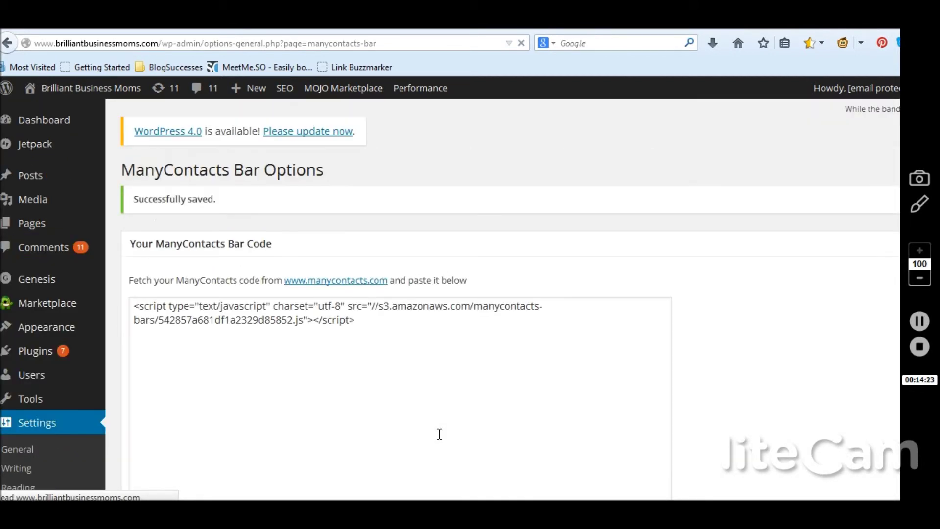
Reload the site's front page so the signup bar appears in dark grey.
{"action": "left_click", "coordinate": [738, 42]}
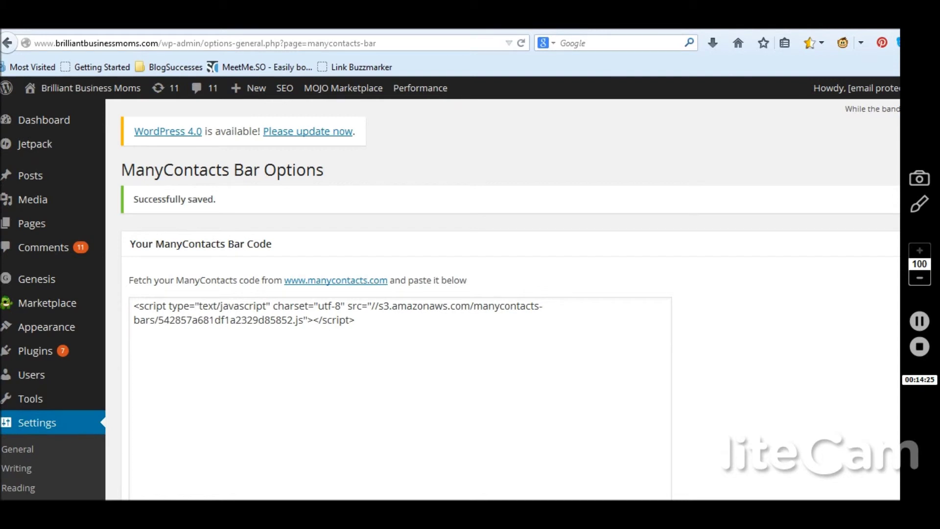
{"action": "left_click", "coordinate": [521, 42]}
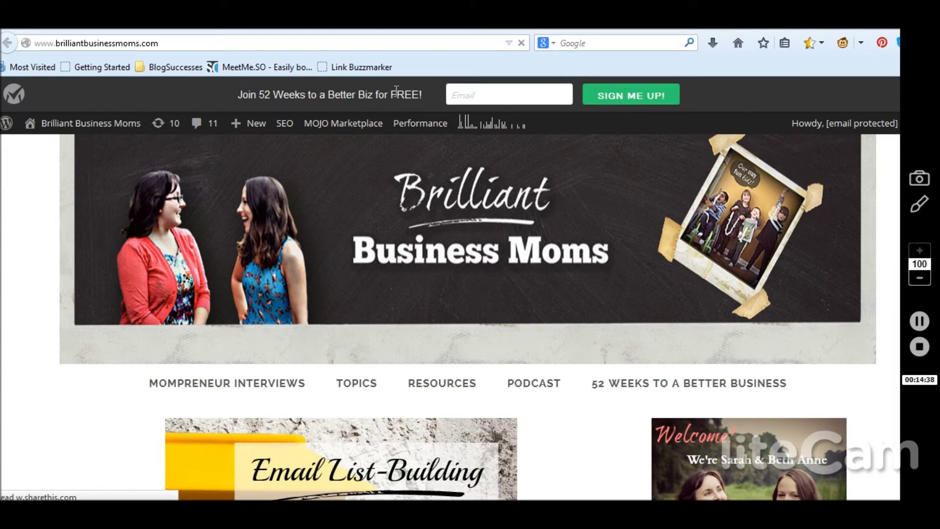
{"action": "left_click", "coordinate": [485, 94]}
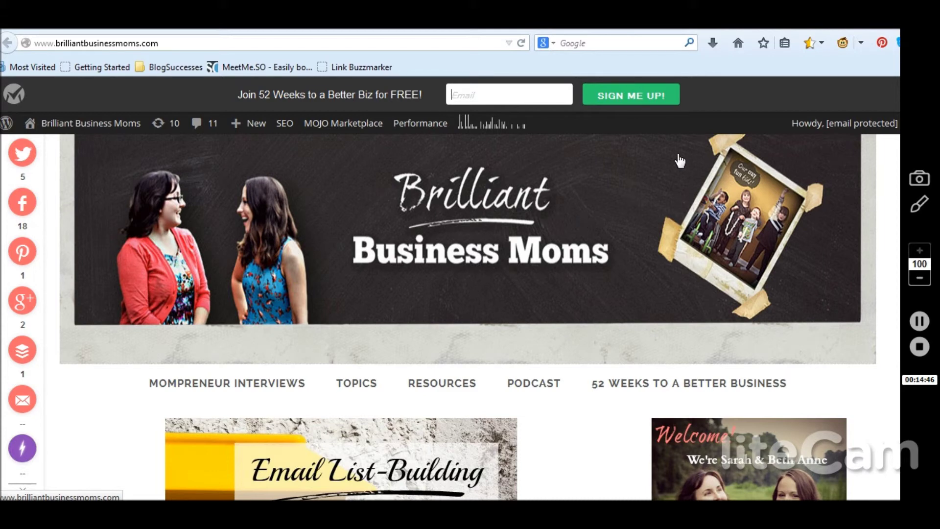
{"action": "key", "text": "ctrl+Tab"}
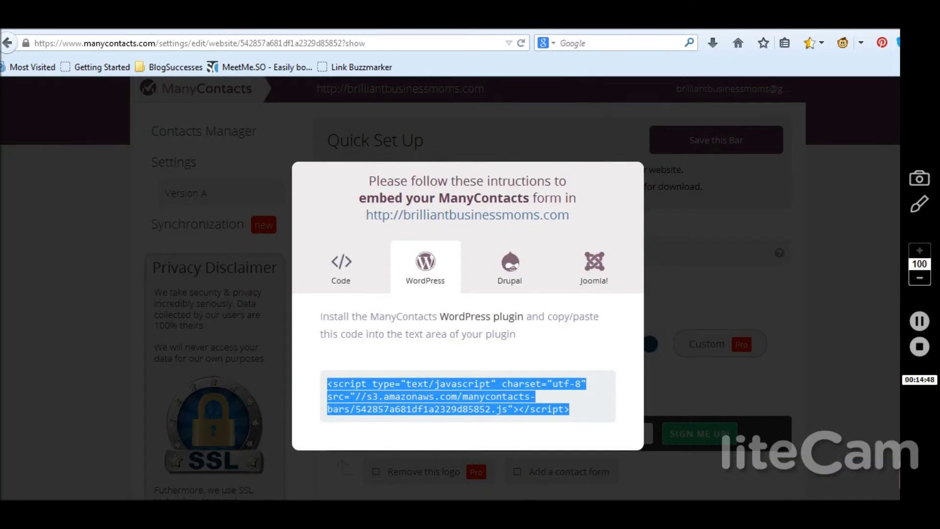
Connect the bar to MailChimp under Synchronization, choosing the Brilliant Business Moms list.
{"action": "left_click", "coordinate": [783, 239]}
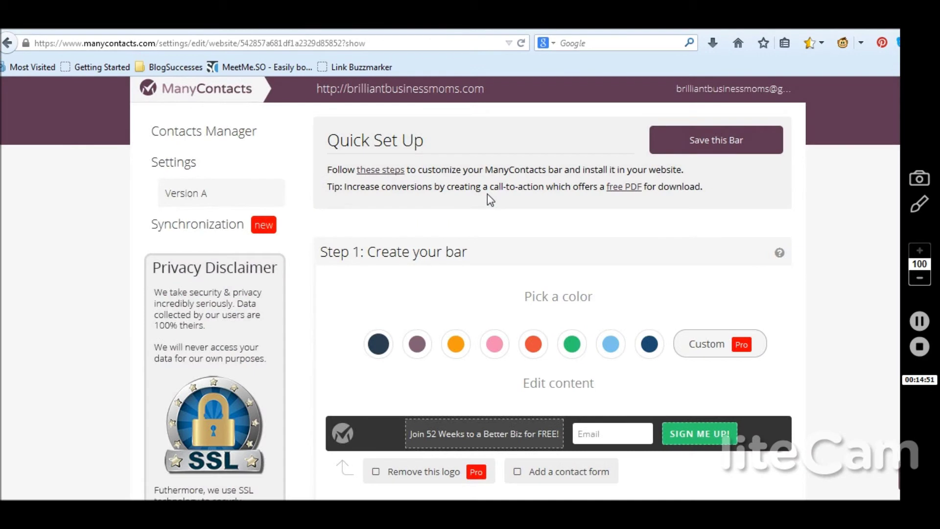
{"action": "left_click", "coordinate": [189, 231]}
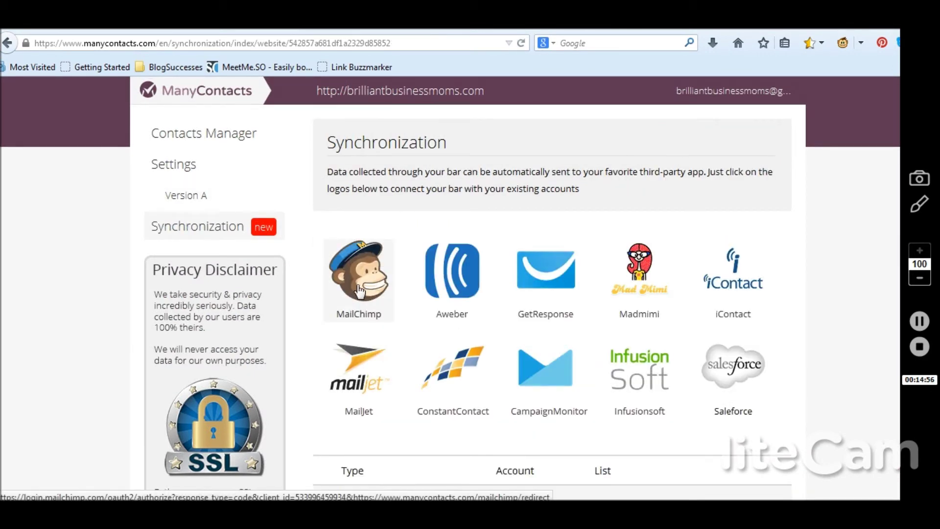
{"action": "left_click", "coordinate": [360, 291]}
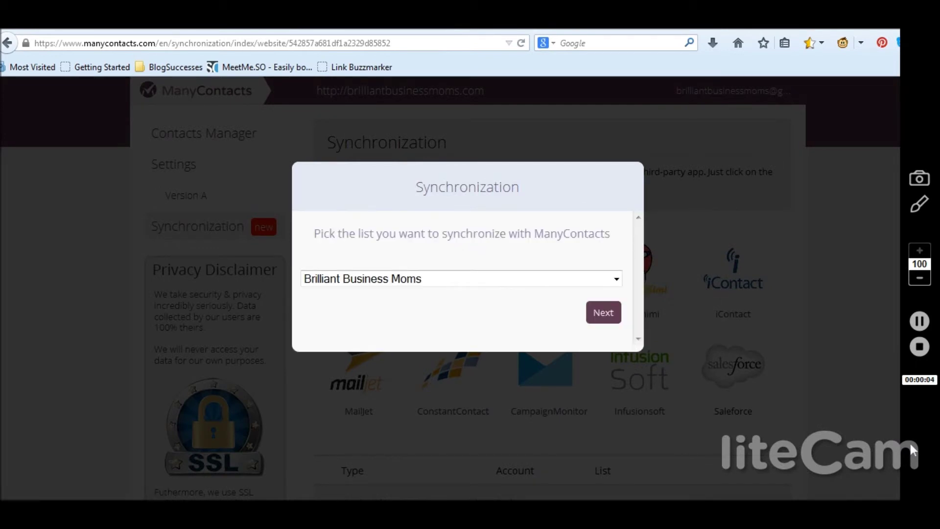
{"action": "left_click", "coordinate": [617, 279]}
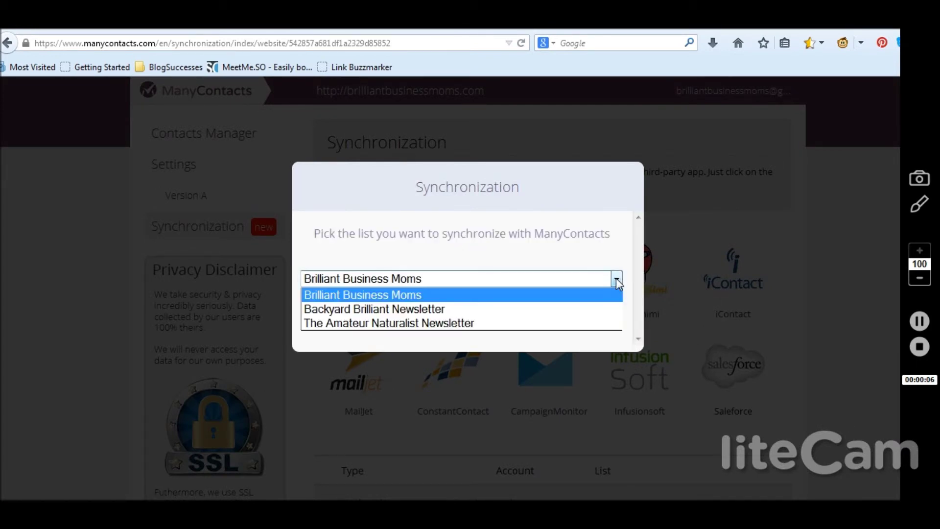
{"action": "left_click", "coordinate": [579, 295]}
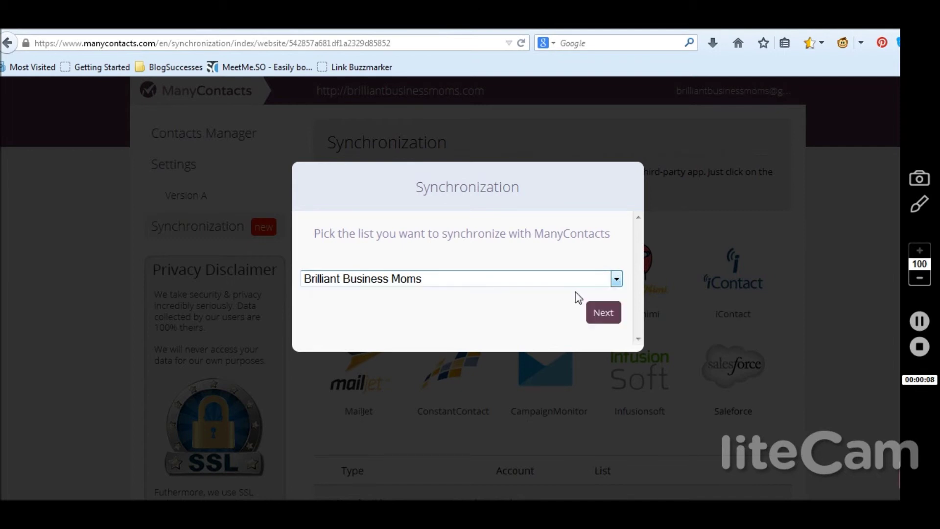
{"action": "left_click", "coordinate": [600, 311]}
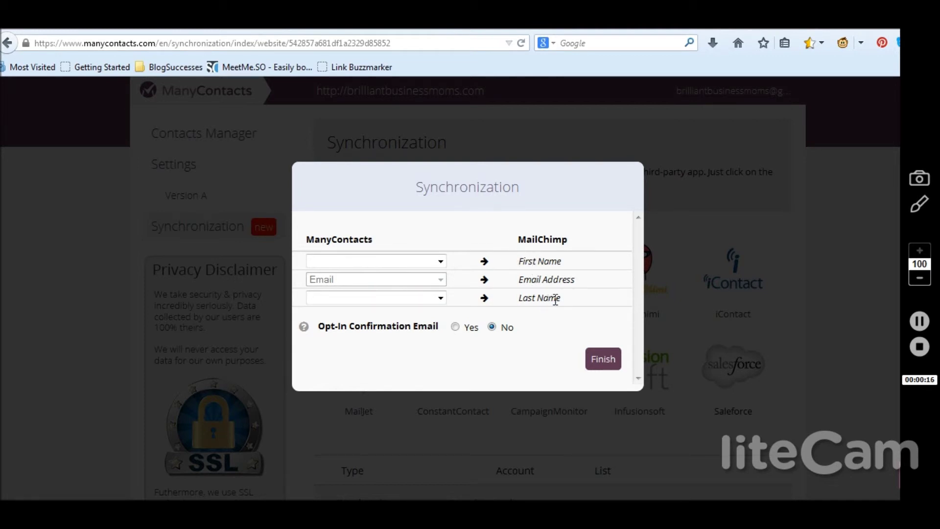
Leave Last Name unmapped, set Opt-In confirmation to Yes, and finish the MailChimp sync.
{"action": "left_click", "coordinate": [440, 300]}
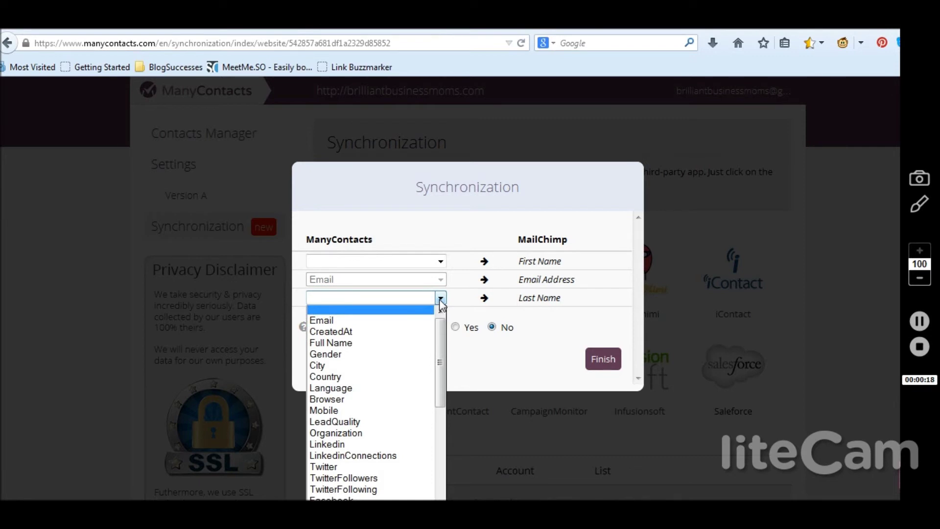
{"action": "left_click", "coordinate": [441, 299]}
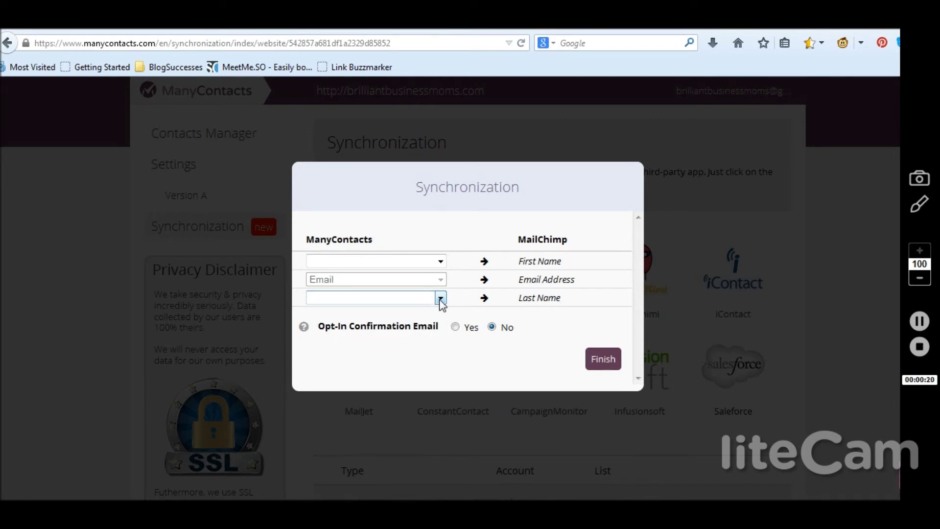
{"action": "left_click", "coordinate": [458, 330]}
{"action": "left_click", "coordinate": [605, 365]}
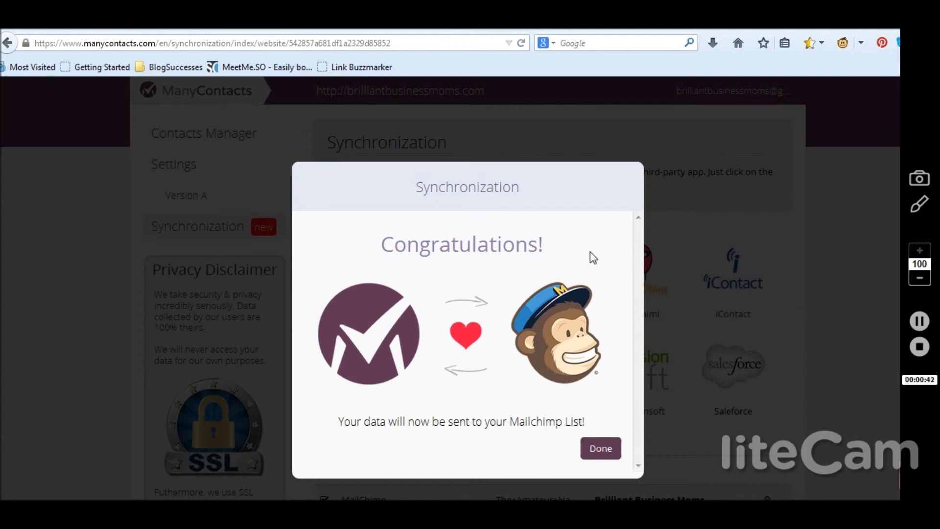
{"action": "left_click", "coordinate": [598, 450]}
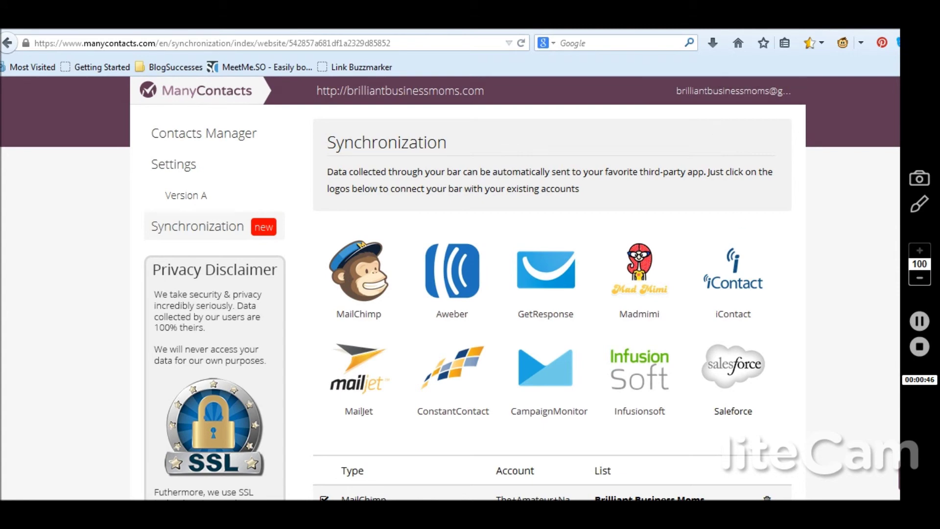
Submit a test Gmail address through the site's signup bar to get the thank-you message.
{"action": "key", "text": "alt+Tab"}
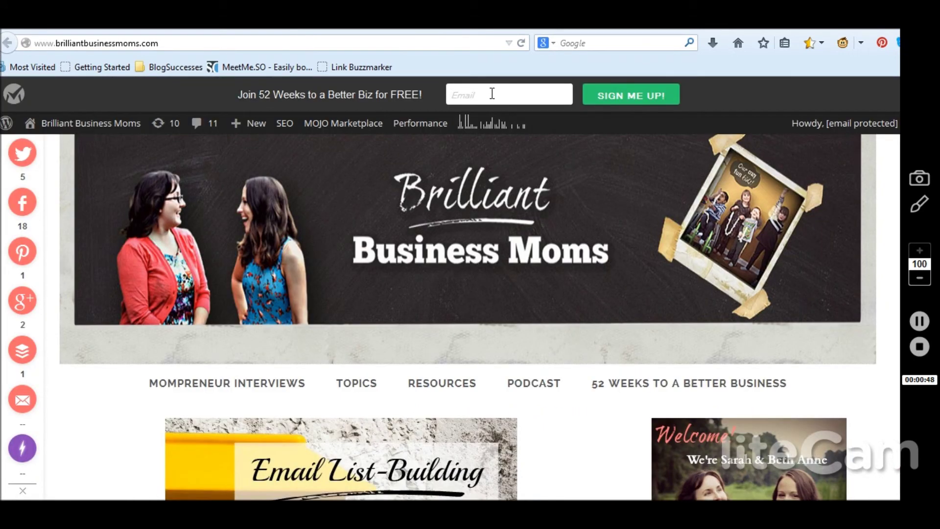
{"action": "left_click", "coordinate": [485, 92]}
{"action": "type", "text": "brilliantbusinessmoms.com"}
{"action": "left_click", "coordinate": [627, 98]}
{"action": "key", "text": "BackSpace"}
{"action": "key", "text": "BackSpace"}
{"action": "key", "text": "BackSpace"}
{"action": "key", "text": "BackSpace"}
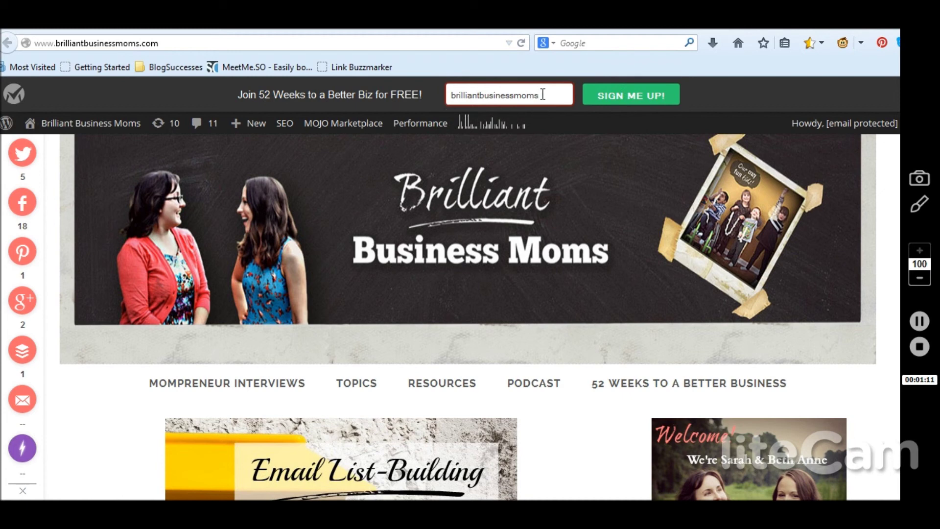
{"action": "type", "text": "@gmail.com"}
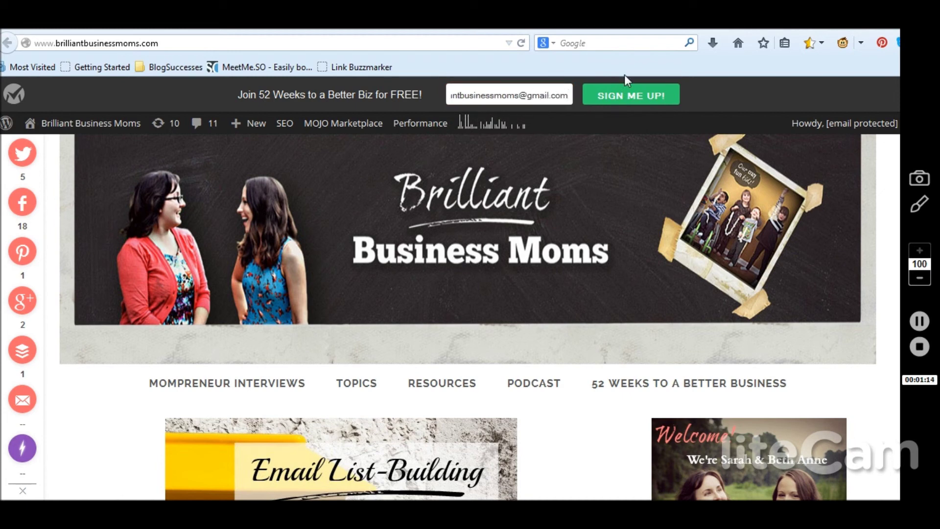
{"action": "left_click", "coordinate": [635, 98]}
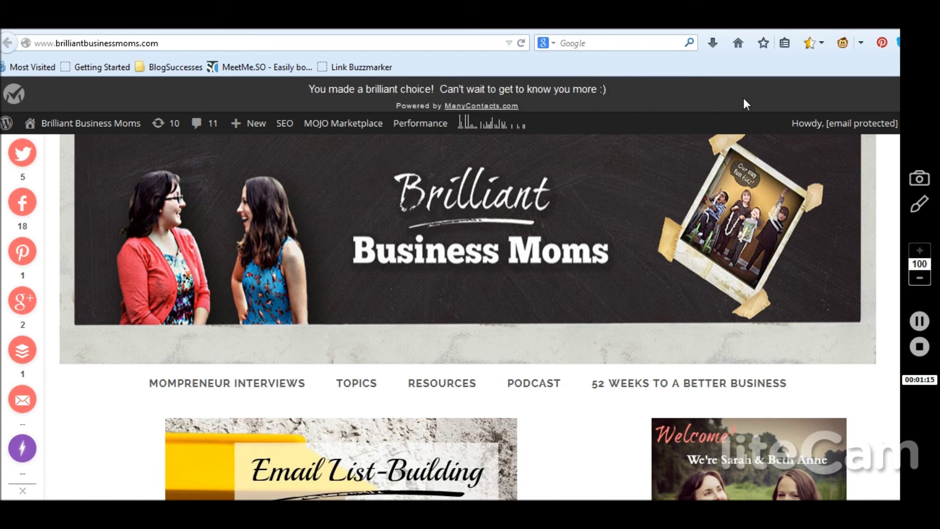